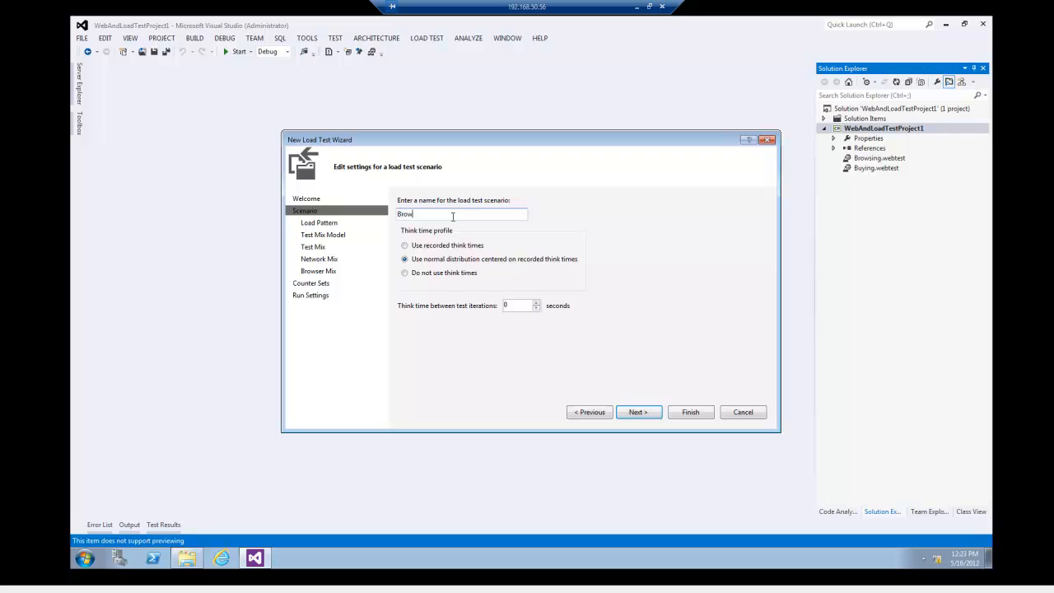
# - Name the load test scenario BrowseAndOrderProduct and keep the constant load pattern
pyautogui.write('AndOrderProduct')
pyautogui.press('BackSpace')
pyautogui.press('BackSpace')
pyautogui.press('BackSpace')
pyautogui.press('BackSpace')
pyautogui.write('duct')
pyautogui.click(636, 412)
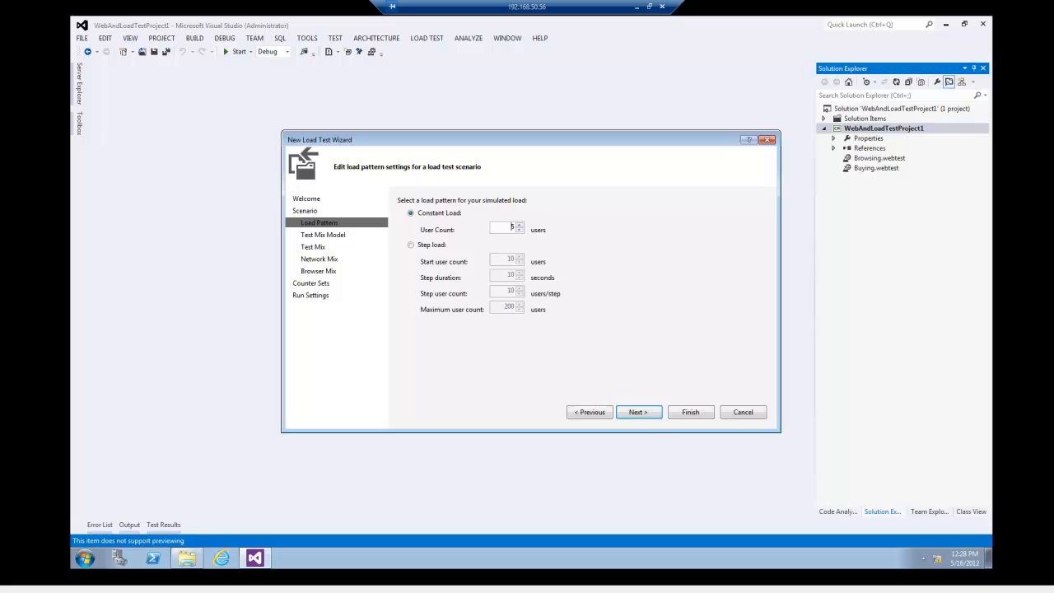
pyautogui.click(638, 411)
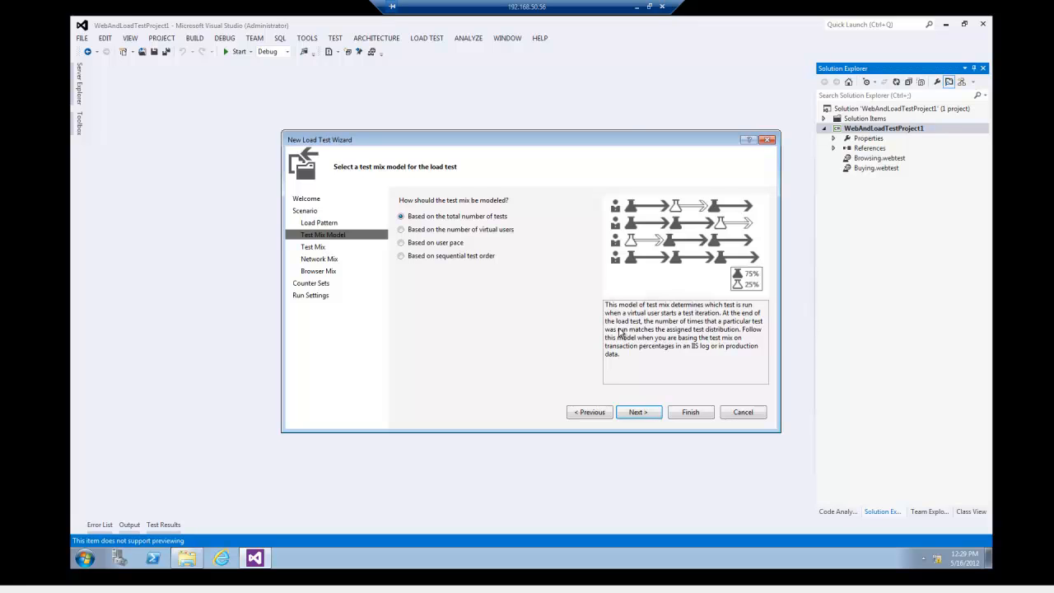
# - Keep the test mix based on the total number of tests and add the Browsing and Buying tests to it
pyautogui.click(636, 413)
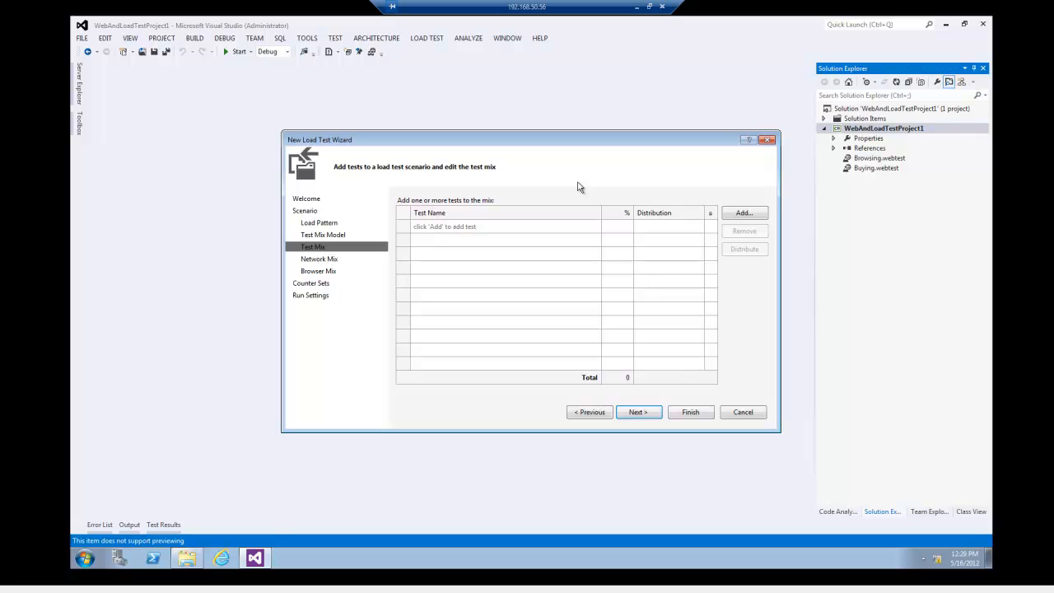
pyautogui.click(739, 214)
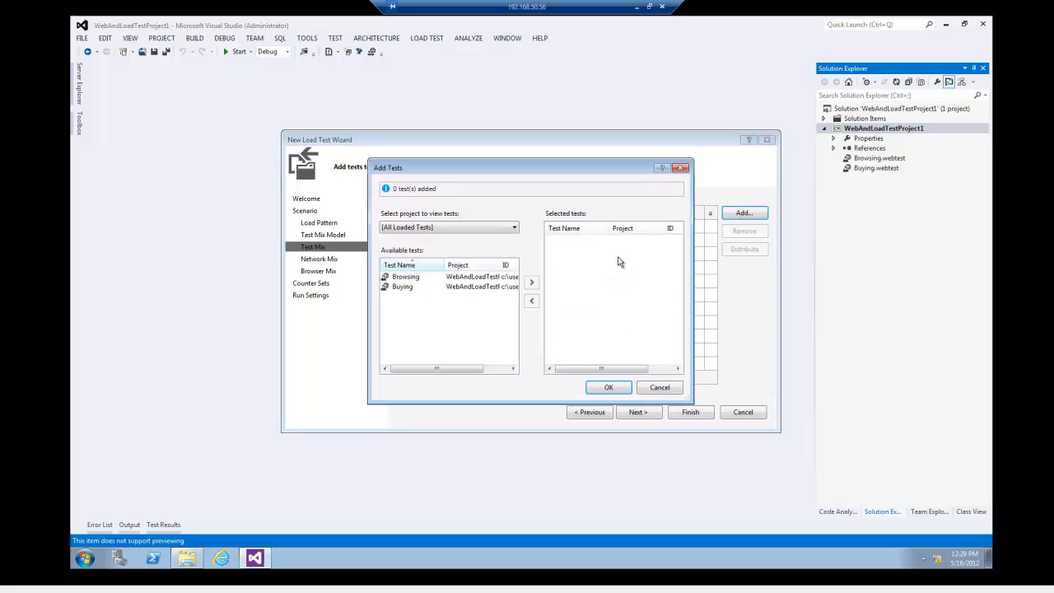
pyautogui.click(405, 286)
pyautogui.keyDown('shift'); pyautogui.click(405, 276); pyautogui.keyUp('shift')
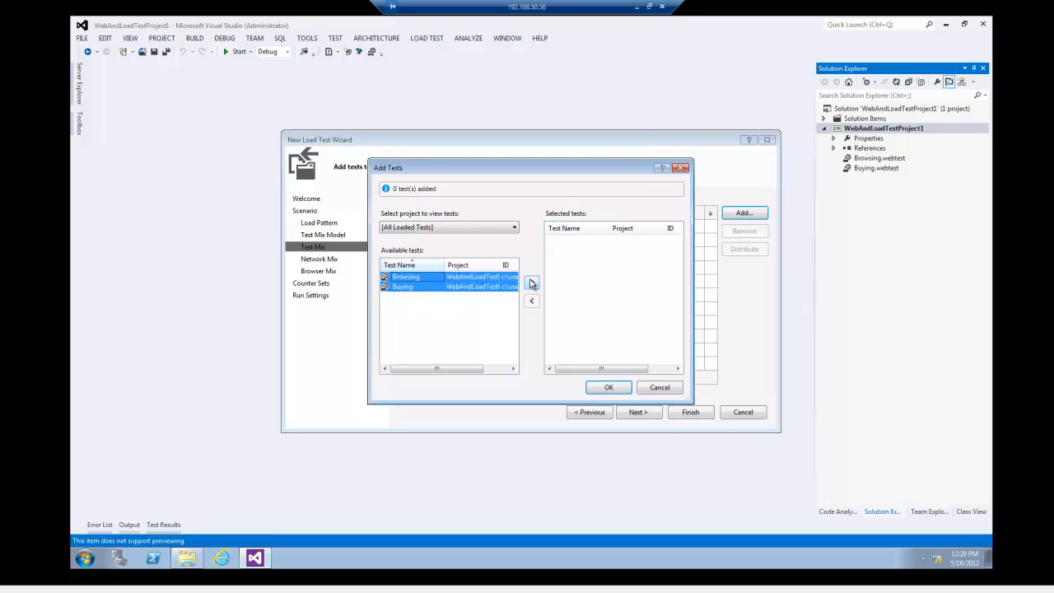
pyautogui.click(531, 282)
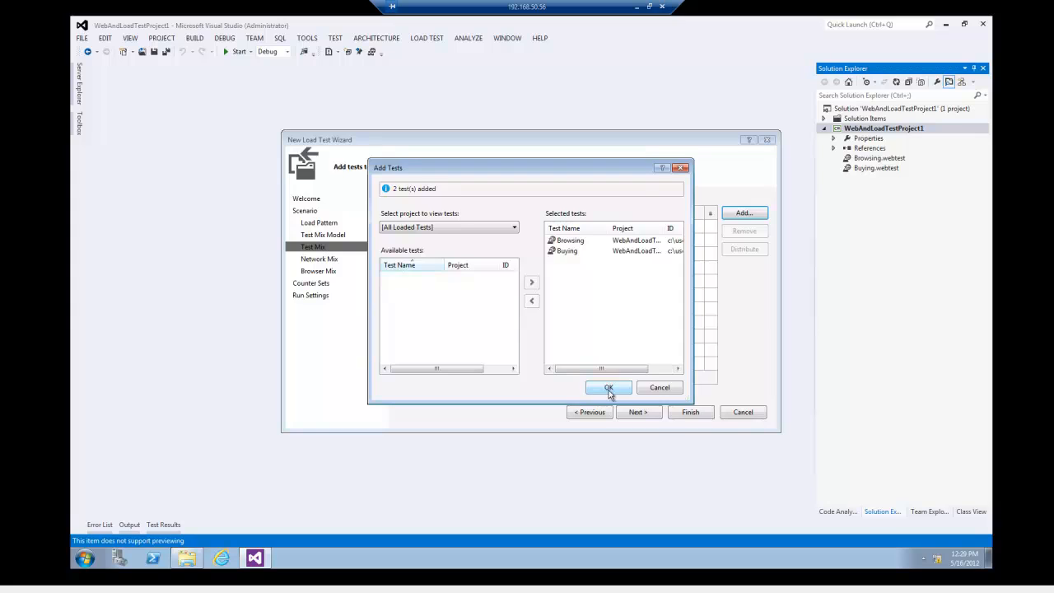
pyautogui.click(608, 388)
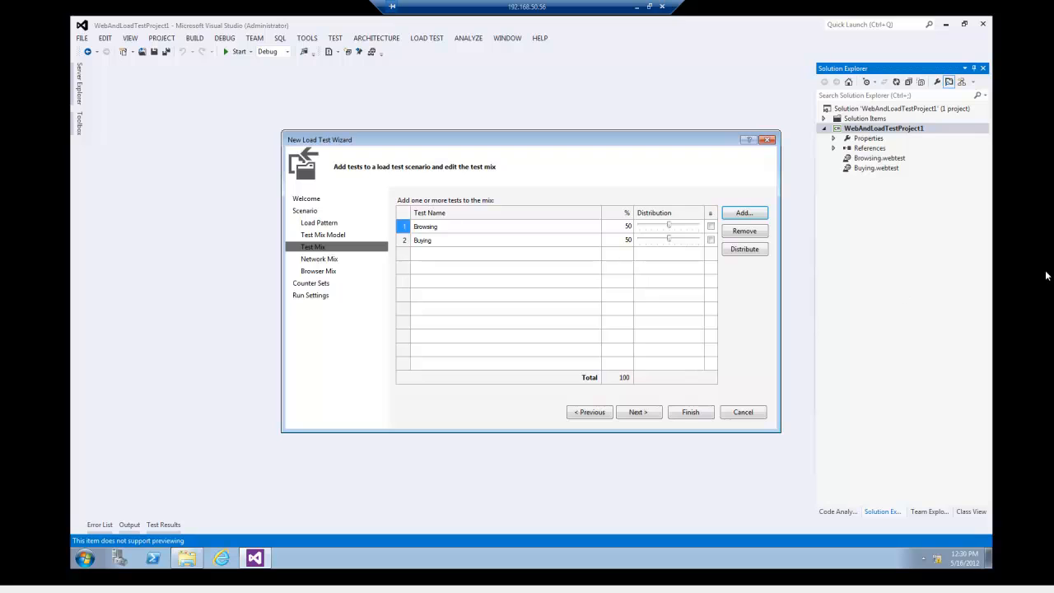
# - Set the test mix distribution to 25% for Buying and 75% for Browsing
pyautogui.click(623, 243)
pyautogui.press('BackSpace')
pyautogui.press('BackSpace')
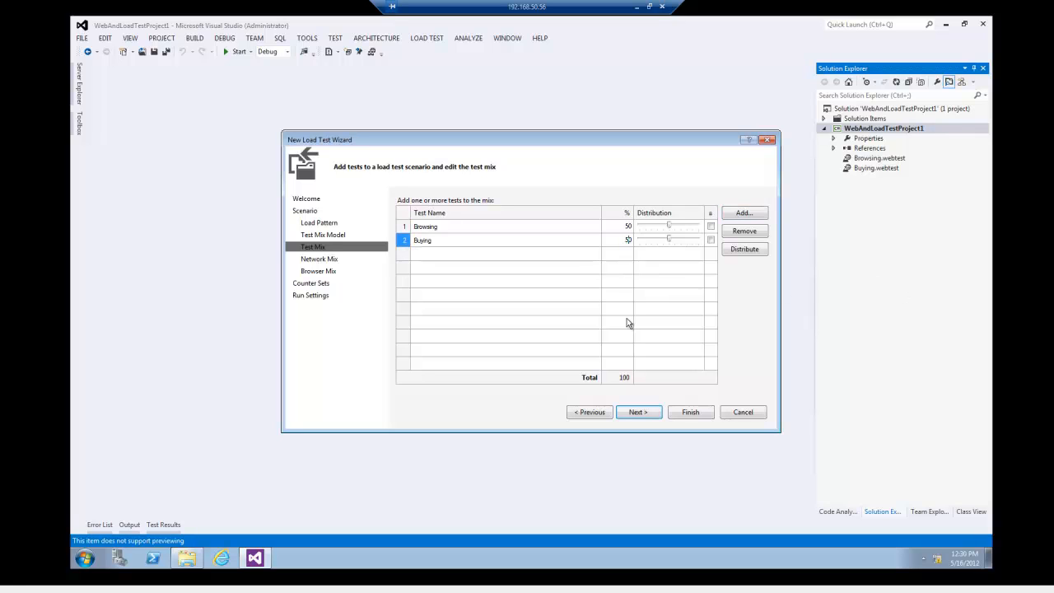
pyautogui.press('Delete')
pyautogui.write('25')
pyautogui.press('Up')
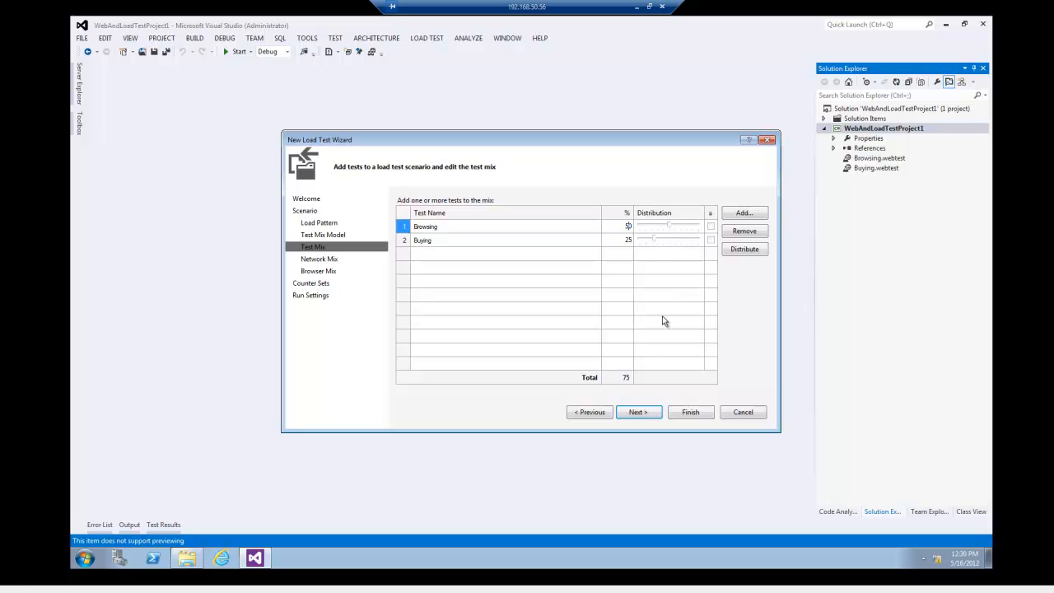
pyautogui.write('75')
# - Keep the network mix at 100% LAN and the browser mix at 100% Internet Explorer 9.0
pyautogui.click(640, 413)
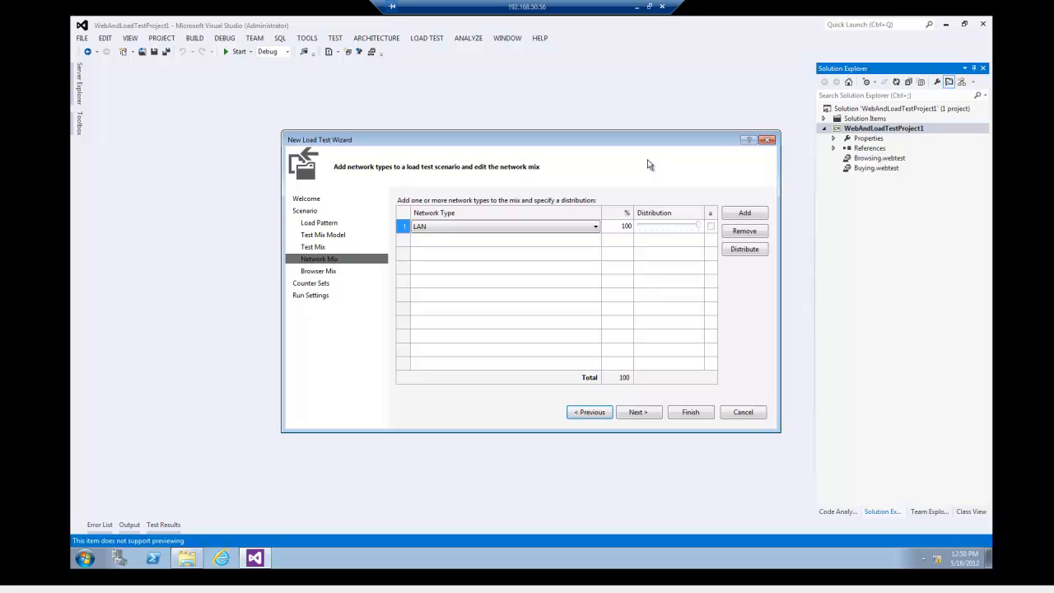
pyautogui.click(648, 413)
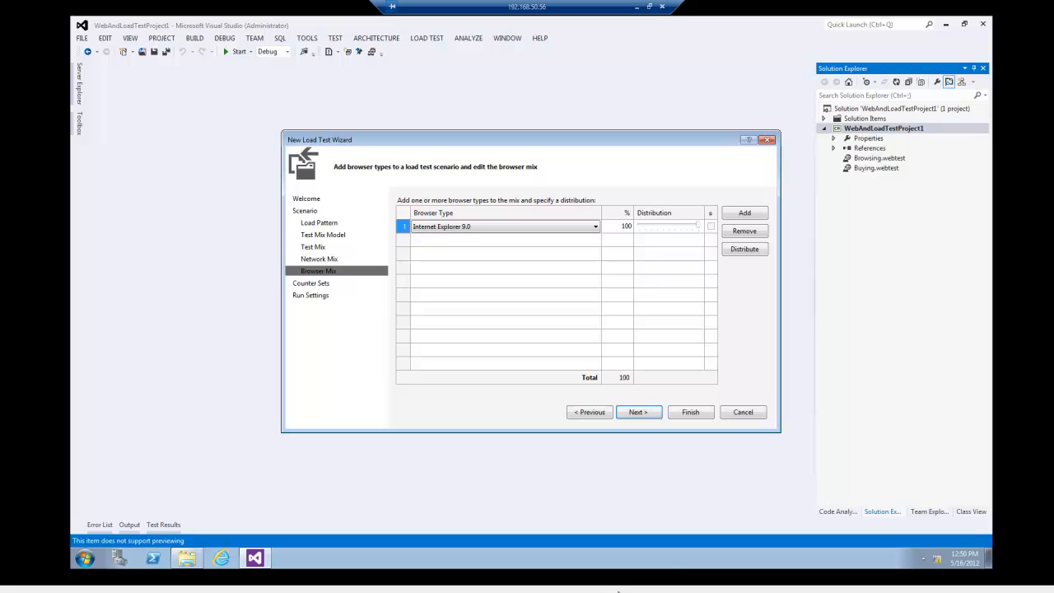
pyautogui.click(635, 412)
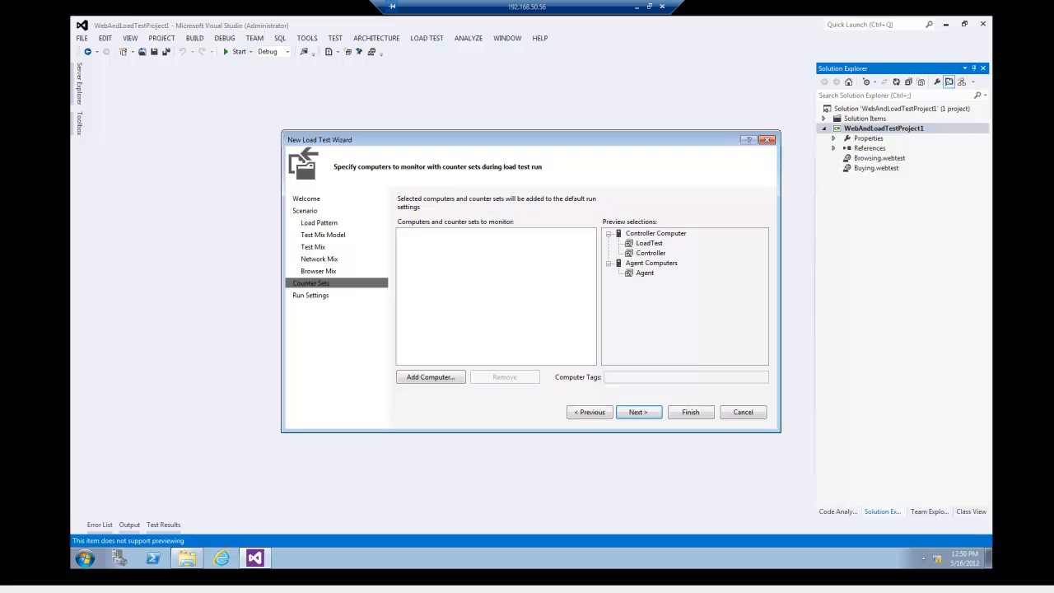
# - Add computer VSALM for monitoring with the ASP.NET and SQL counter sets, and finish creating the load test
pyautogui.click(415, 376)
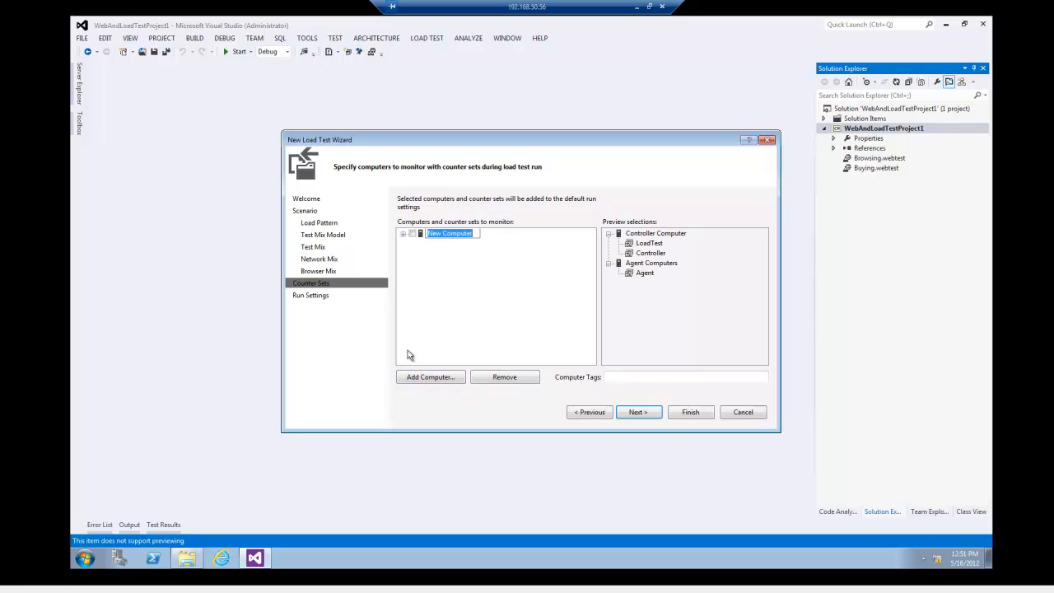
pyautogui.write('VSALM')
pyautogui.press('Return')
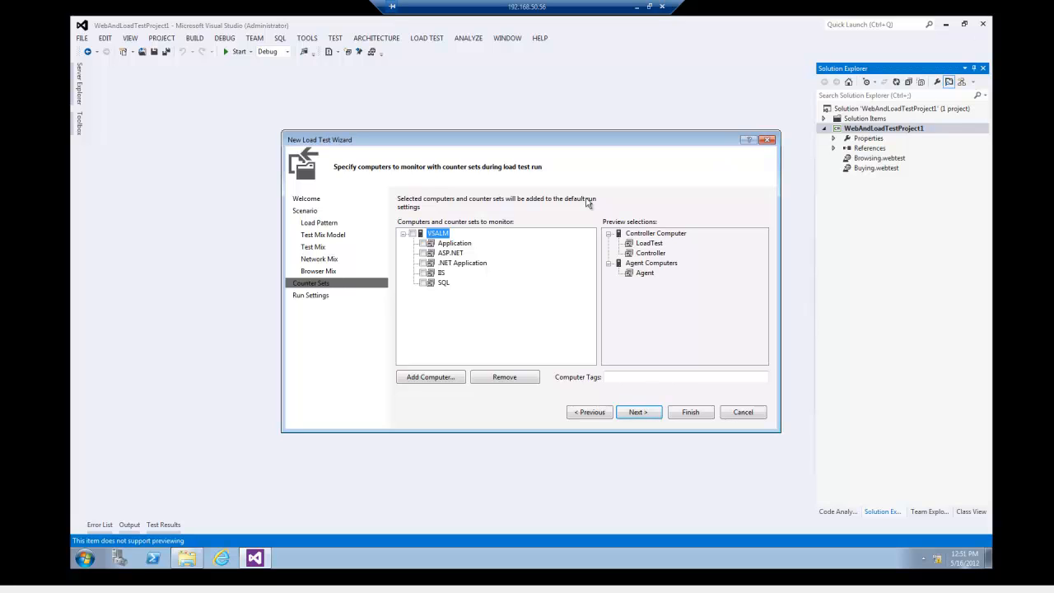
pyautogui.click(423, 253)
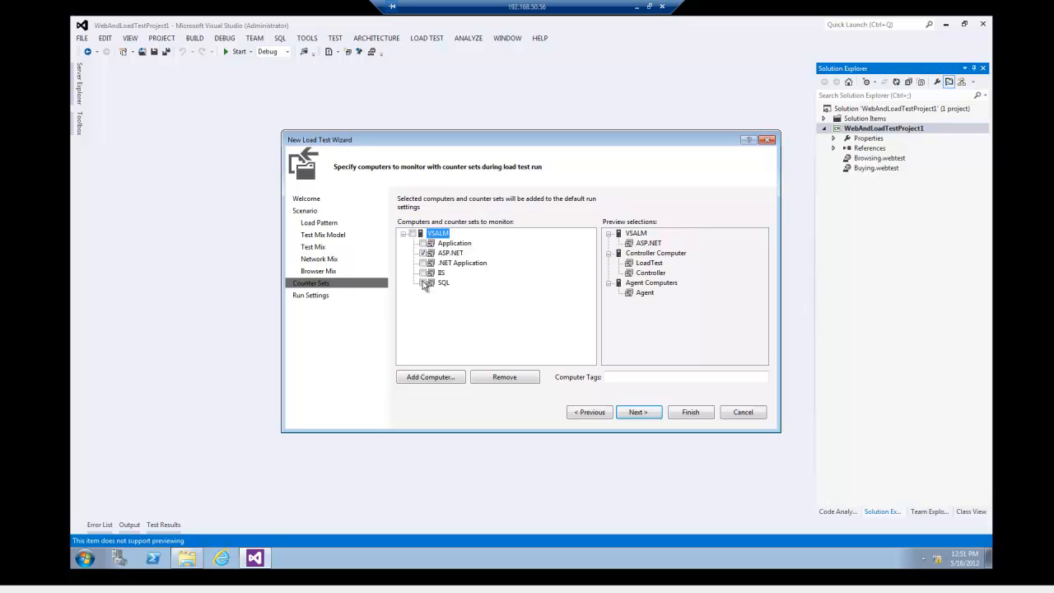
pyautogui.click(423, 283)
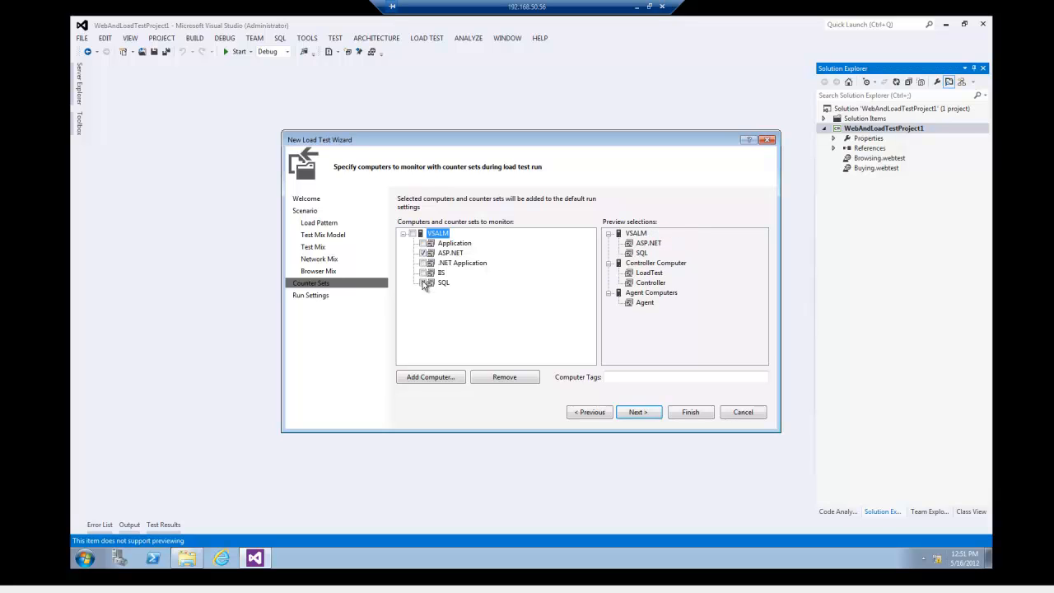
pyautogui.click(638, 413)
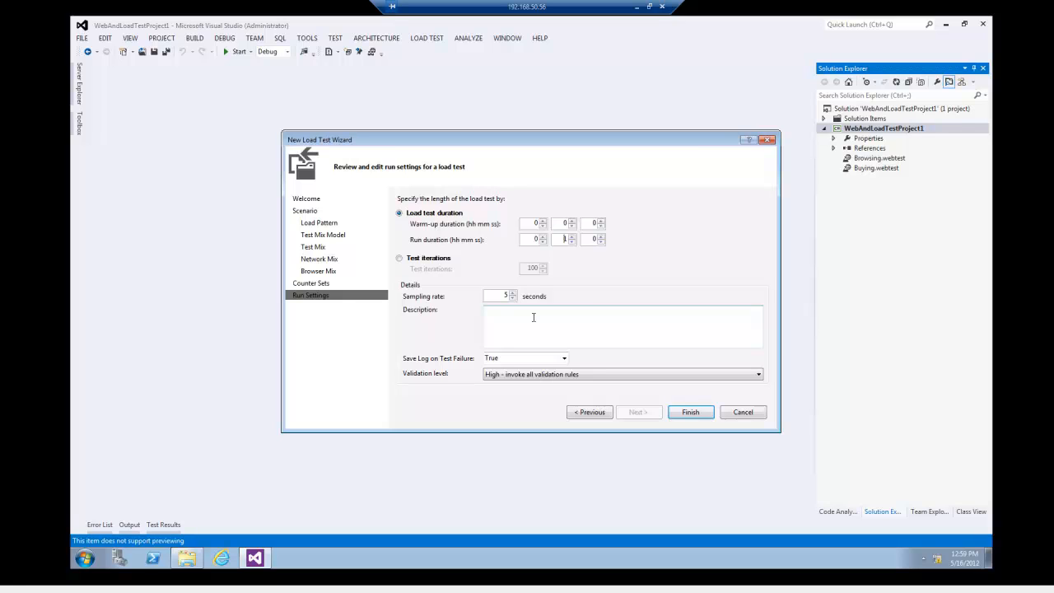
pyautogui.click(683, 414)
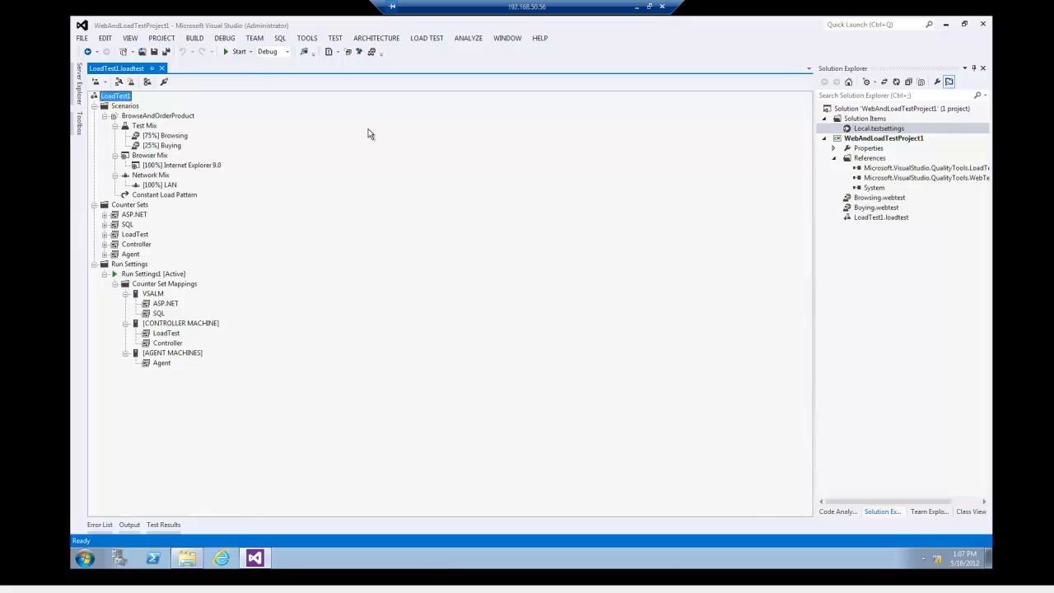
# - Enable the ASP.NET Profiler in the data and diagnostics settings of Local.testsettings and view its configuration details
pyautogui.doubleClick(879, 129)
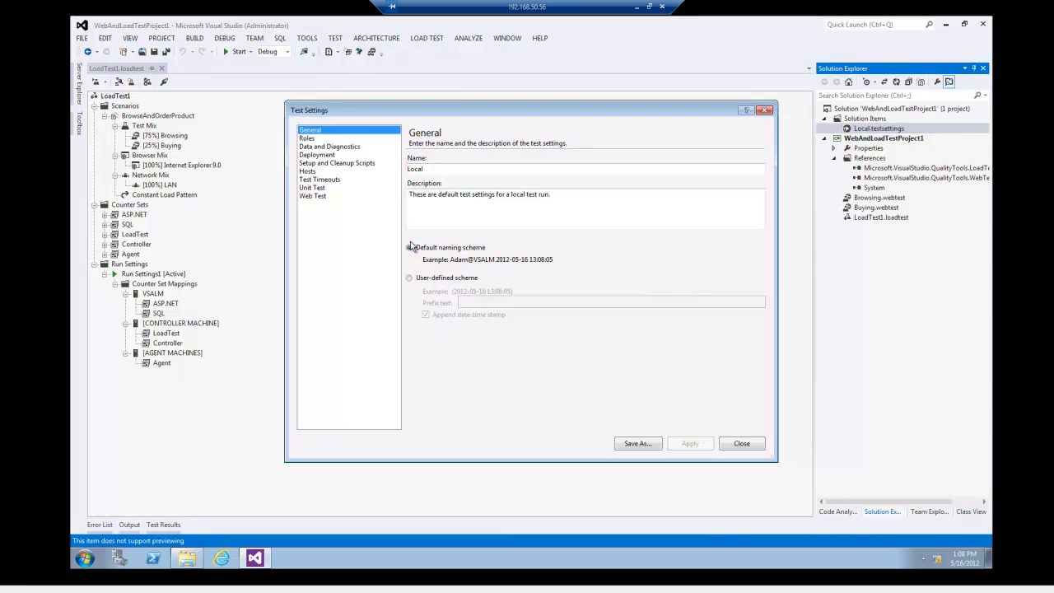
pyautogui.click(338, 147)
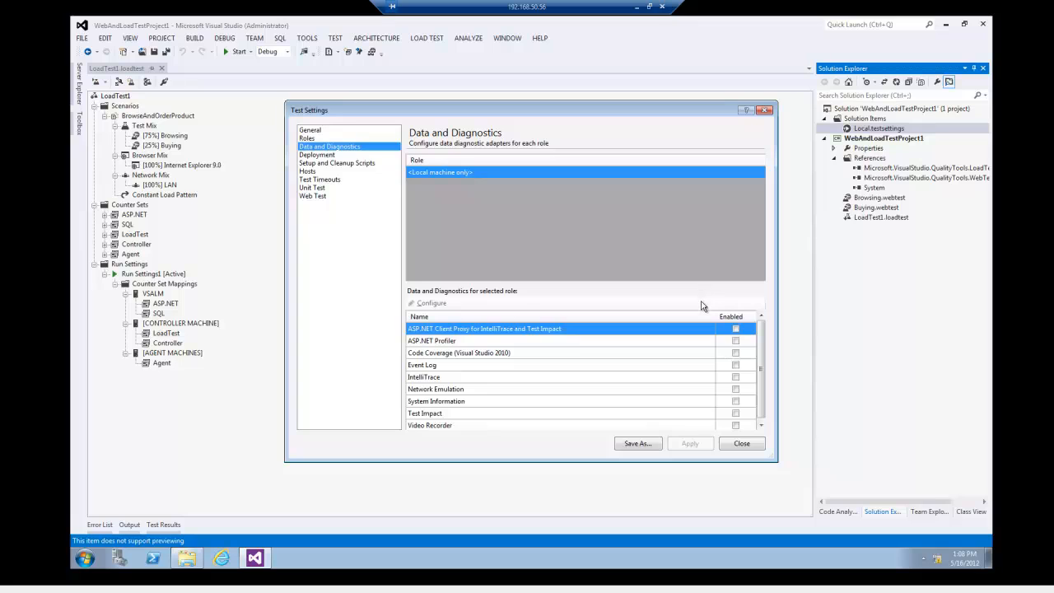
pyautogui.click(736, 340)
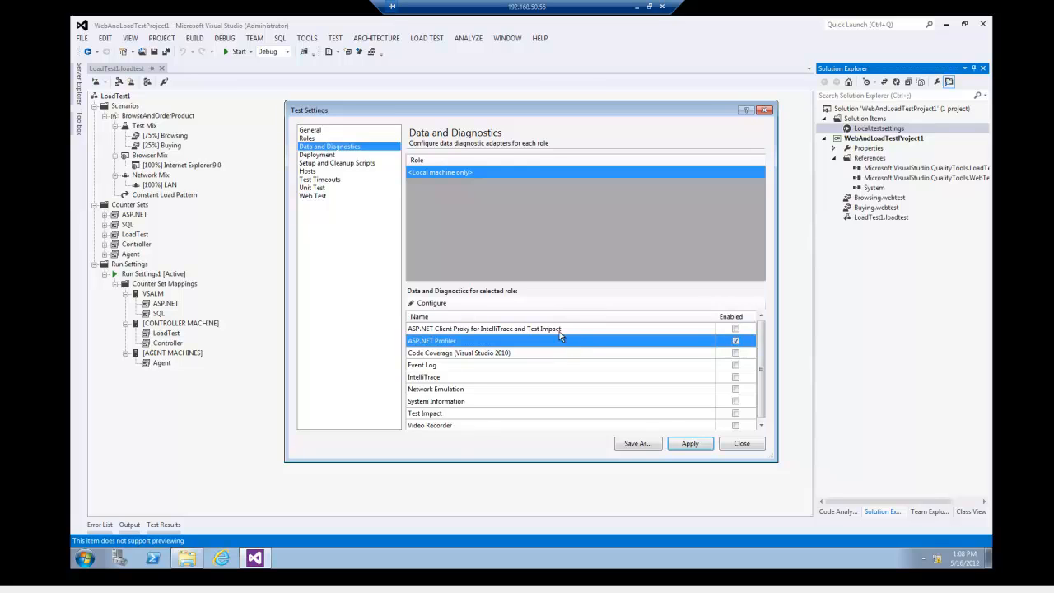
pyautogui.click(432, 303)
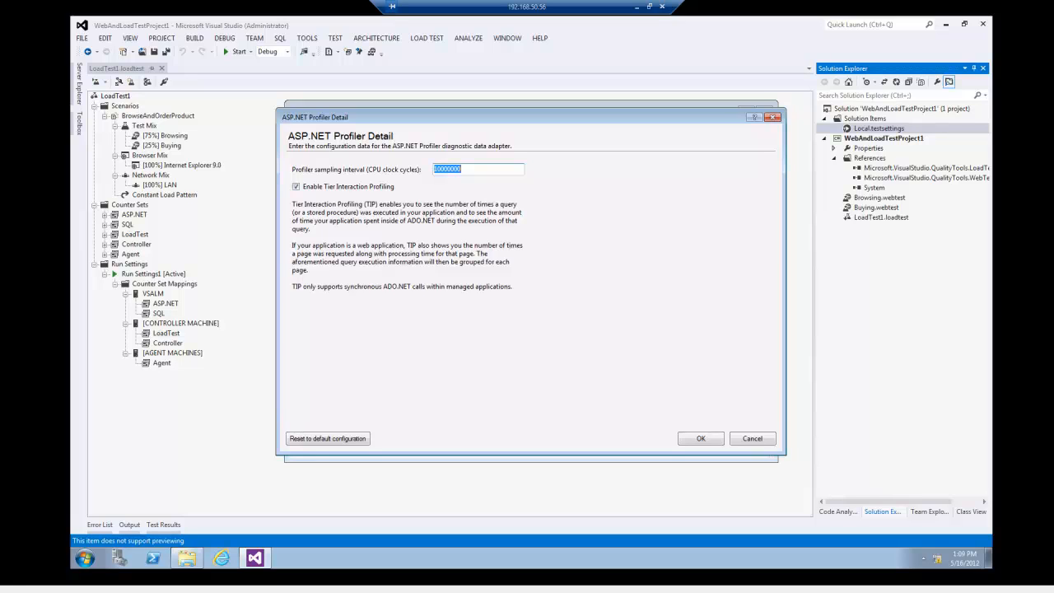
pyautogui.click(752, 439)
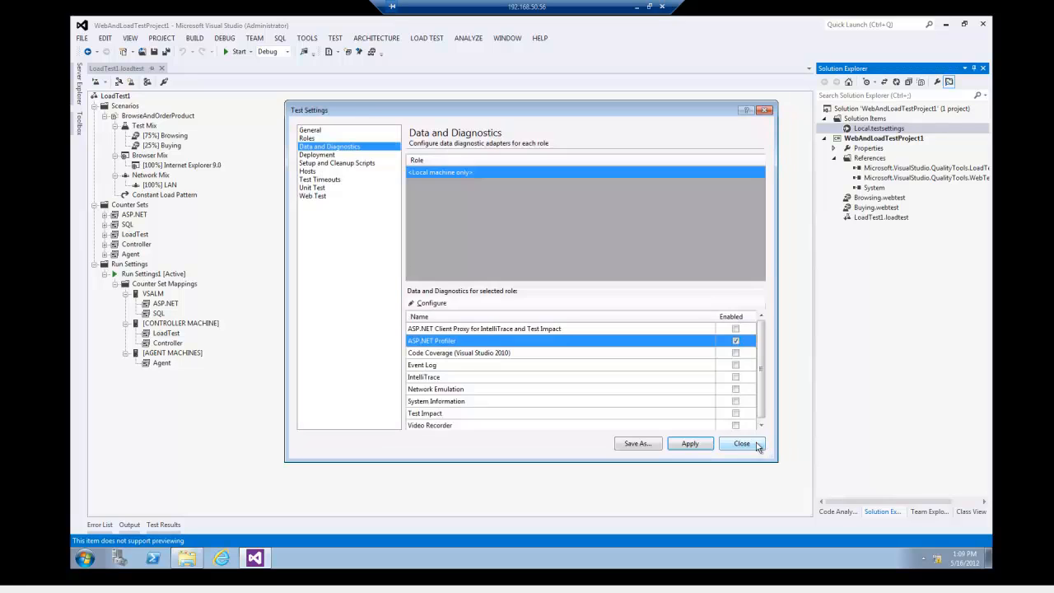
# - Disable the ASP.NET Profiler and save the changes to Local.testsettings
pyautogui.click(736, 341)
pyautogui.click(745, 445)
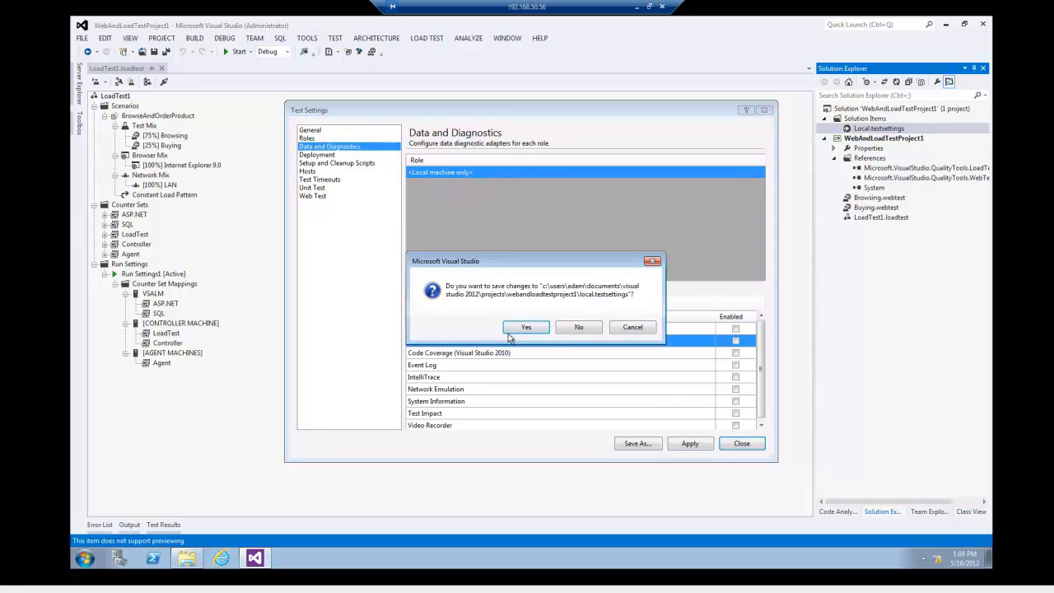
pyautogui.click(525, 327)
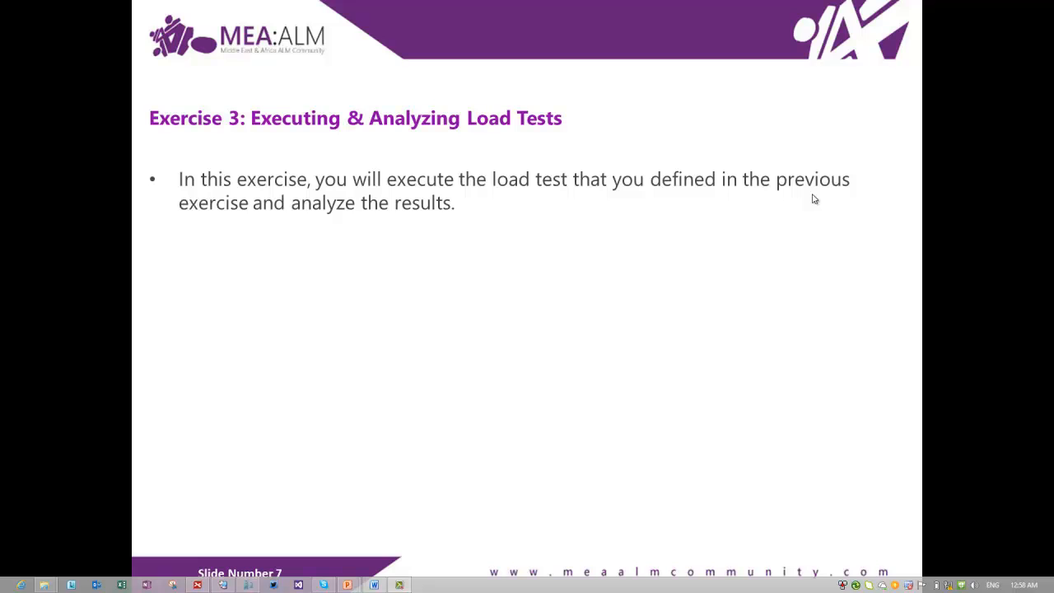
# - Switch from the slides back to Visual Studio and select LoadTest1.loadtest in the solution
pyautogui.hotkey('alt', 'Tab')
pyautogui.press('Tab')
pyautogui.press('Tab')
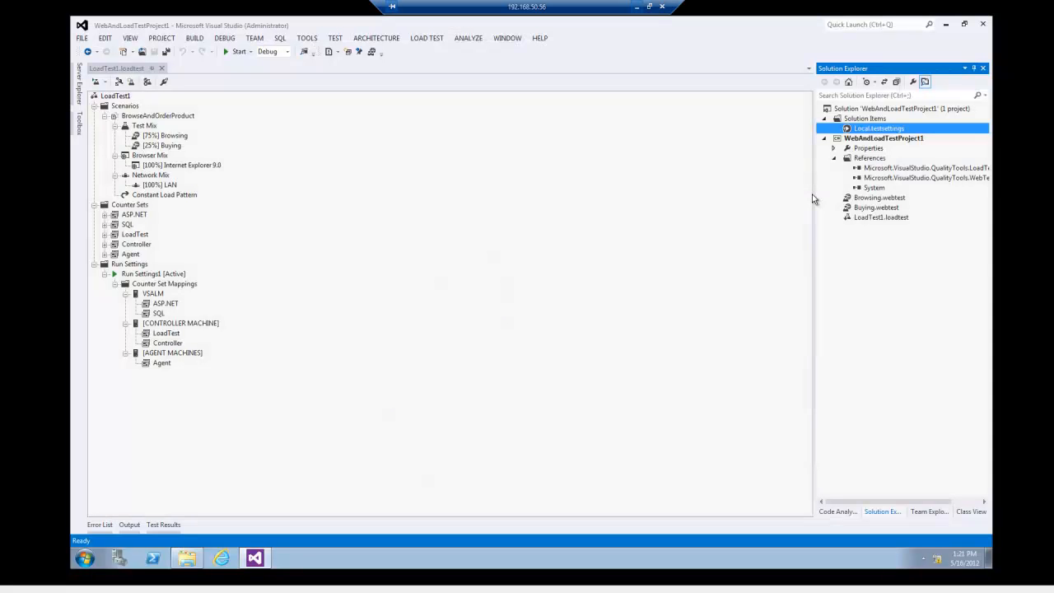
pyautogui.click(693, 178)
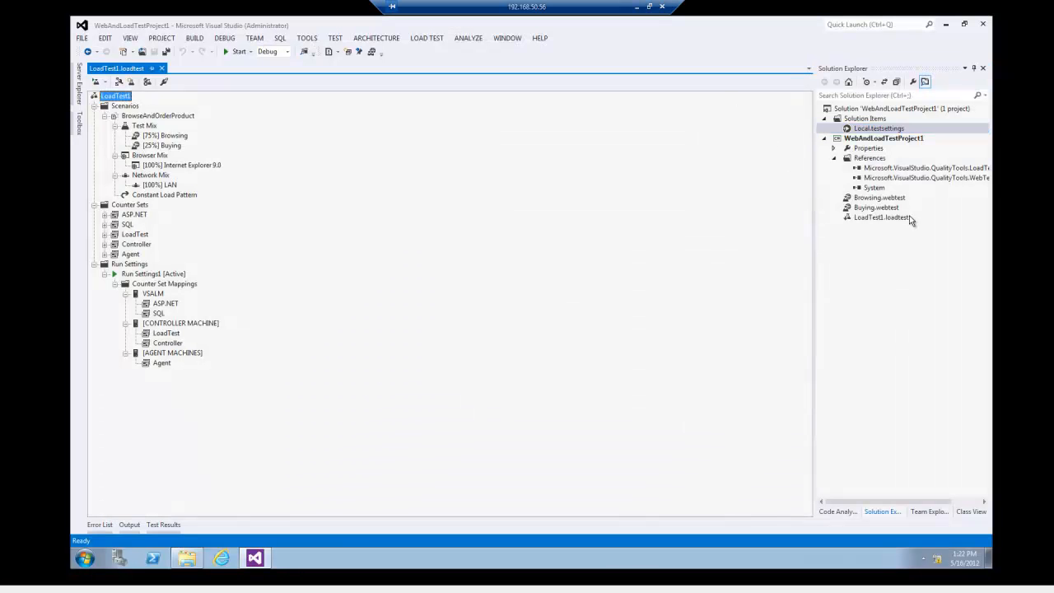
pyautogui.click(880, 218)
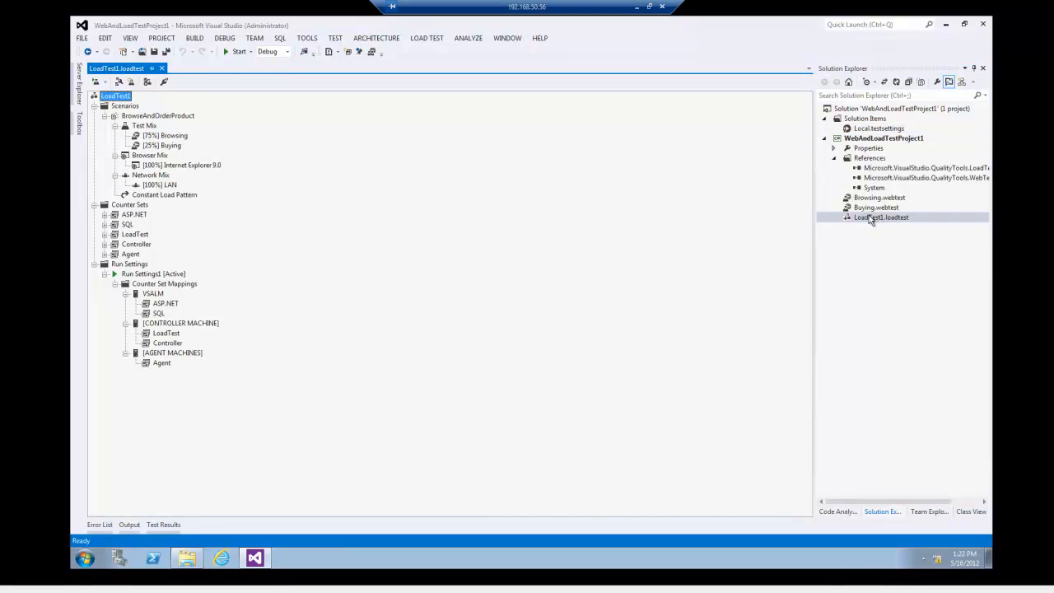
# - Configure the load test results store to use the LoadTest2010 database on server VSALM with Windows Authentication
pyautogui.click(164, 82)
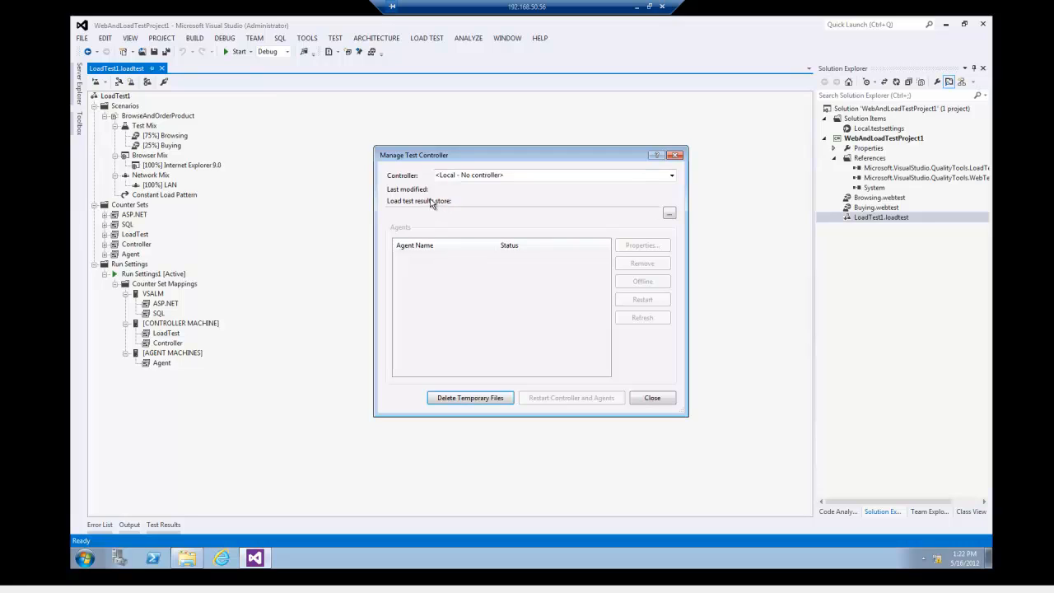
pyautogui.click(669, 216)
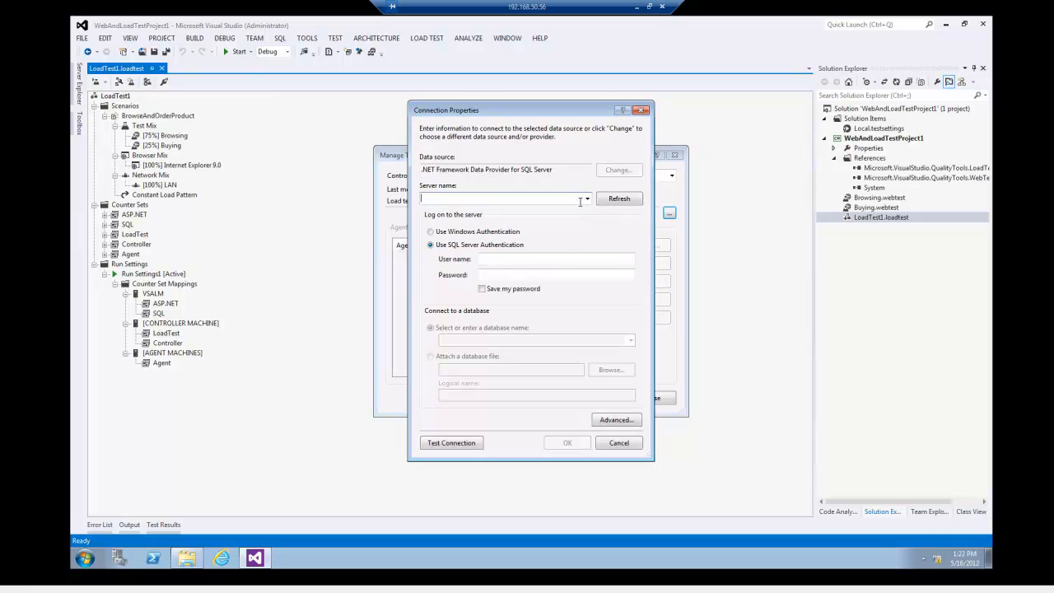
pyautogui.write('VSALM')
pyautogui.click(490, 235)
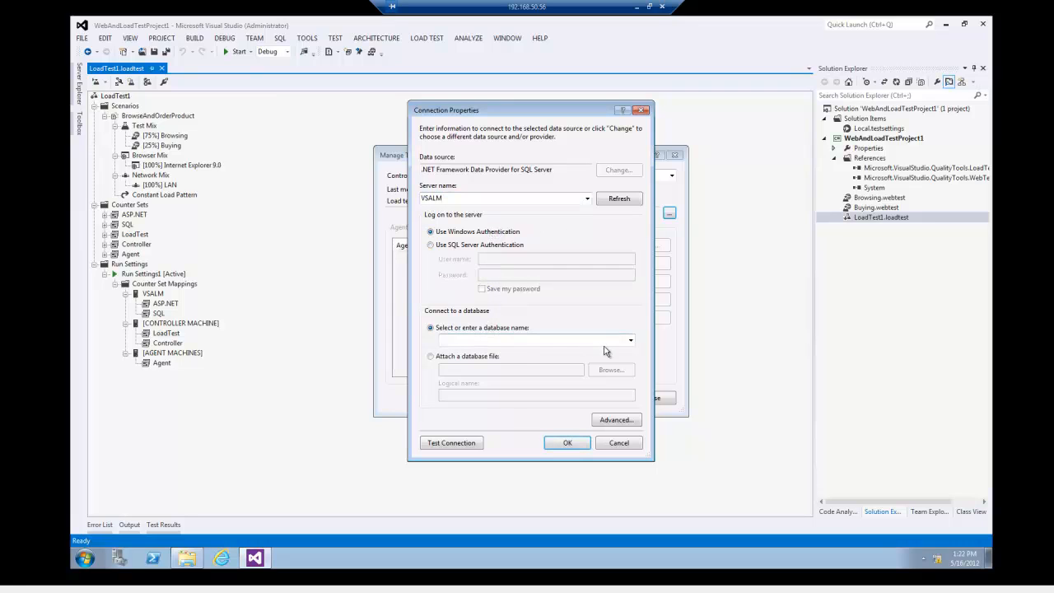
pyautogui.click(629, 342)
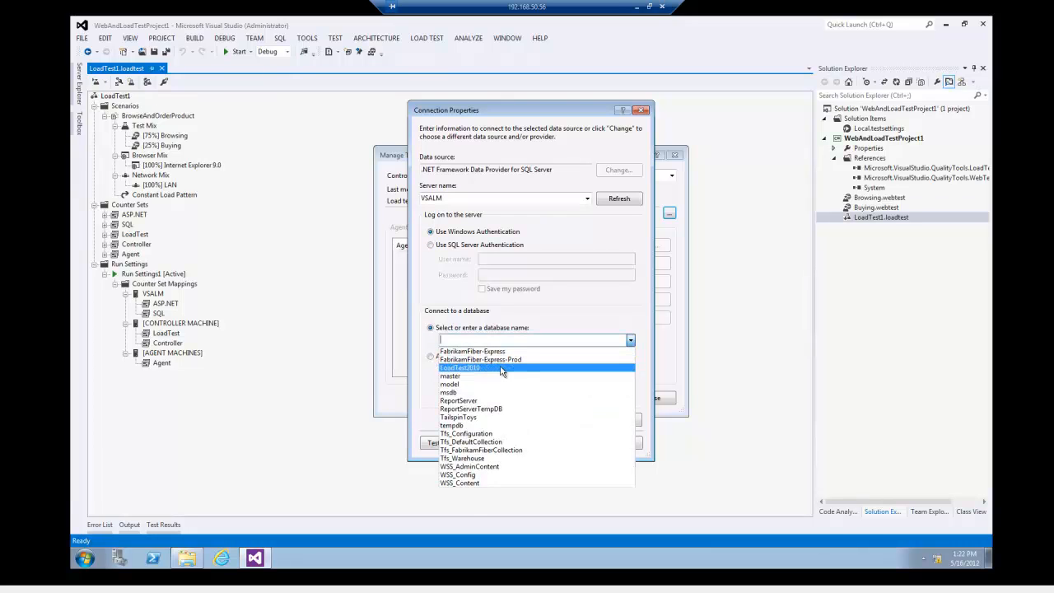
pyautogui.click(501, 368)
# - Test the results store connection, accept its properties and close the test controller management
pyautogui.click(466, 445)
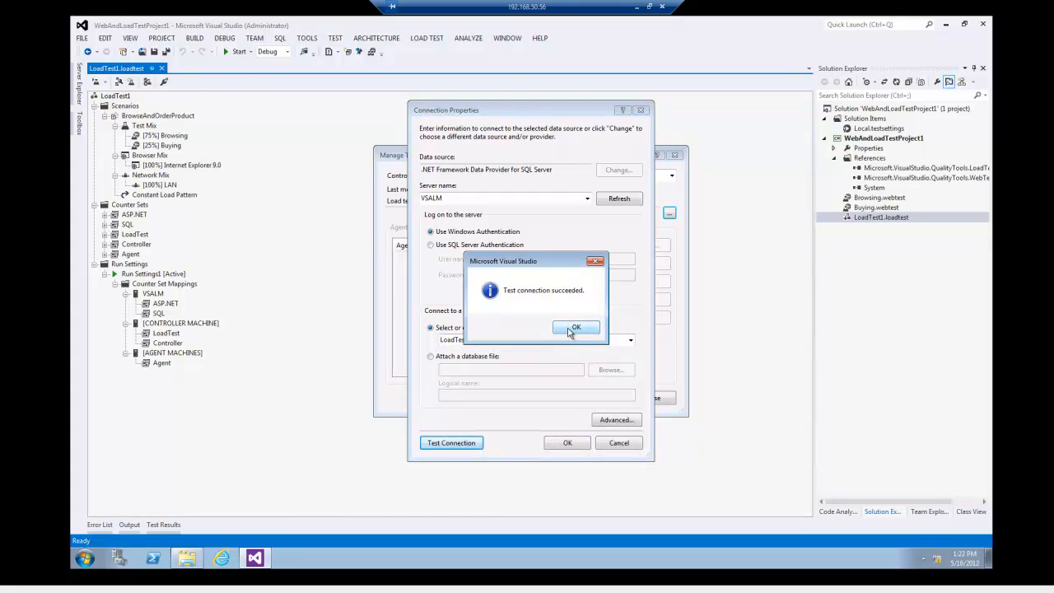
pyautogui.click(567, 328)
pyautogui.click(563, 442)
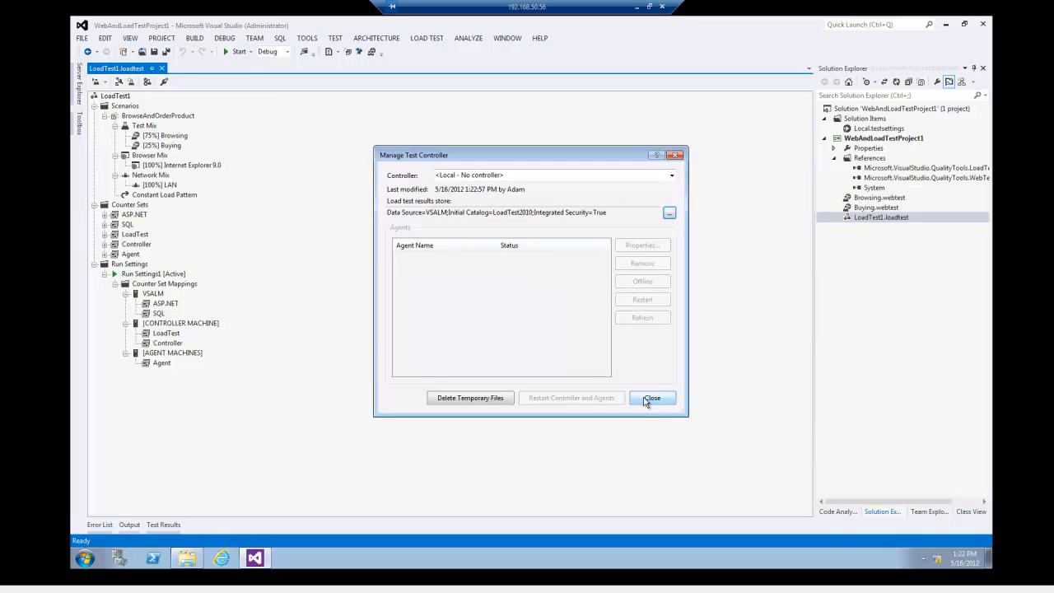
pyautogui.click(646, 401)
pyautogui.click(649, 398)
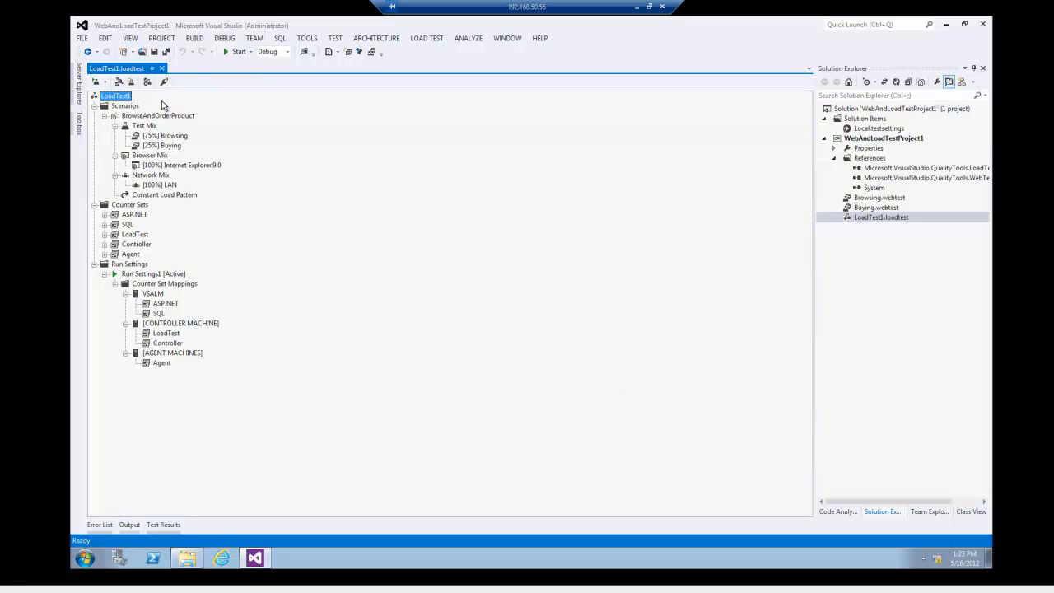
# - Run the load test and display its result graphs in two horizontal panels
pyautogui.click(97, 83)
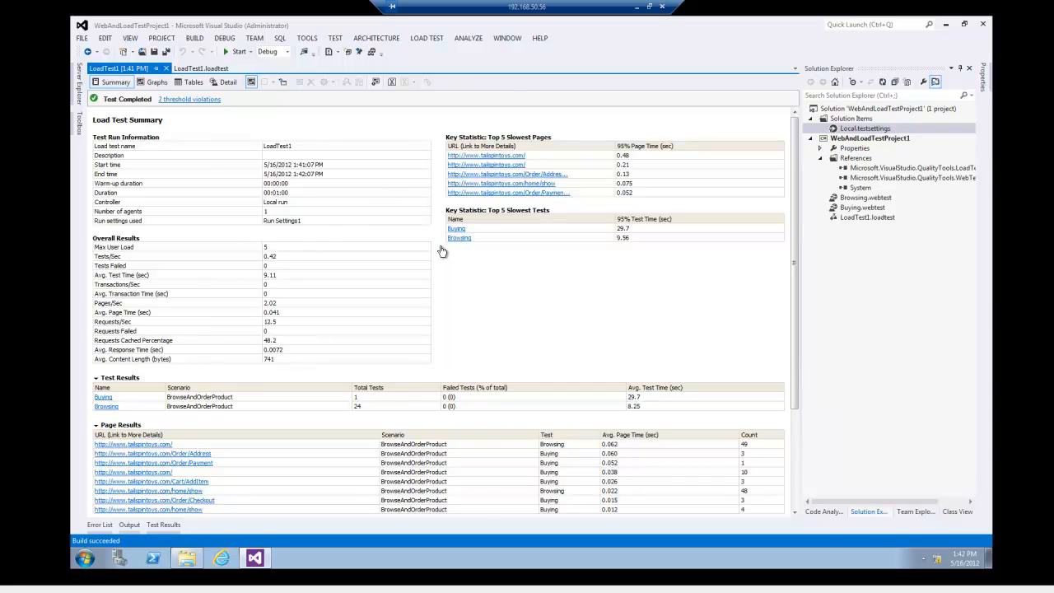
pyautogui.click(154, 83)
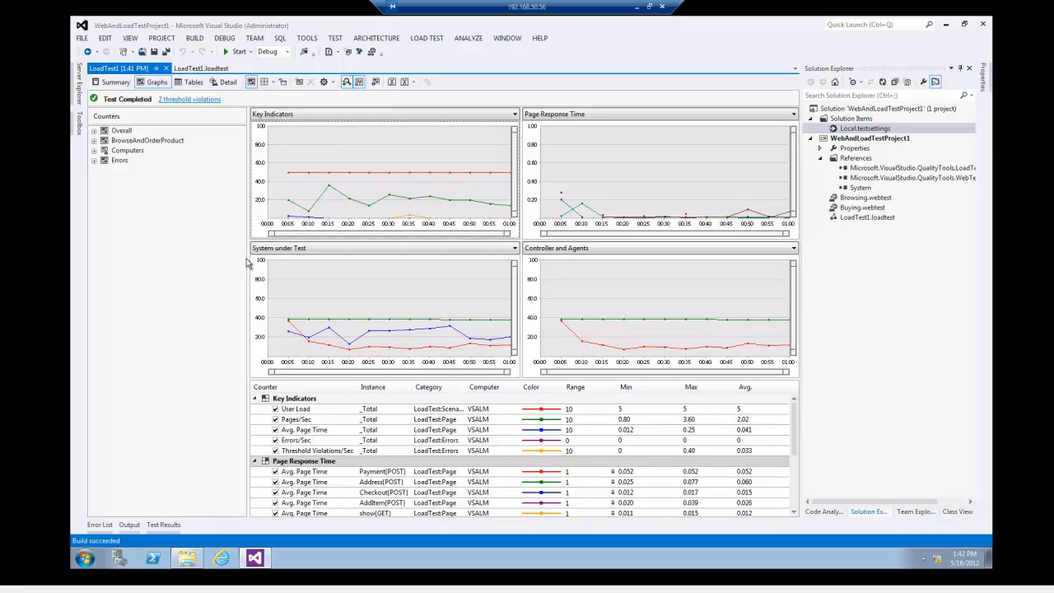
pyautogui.click(272, 83)
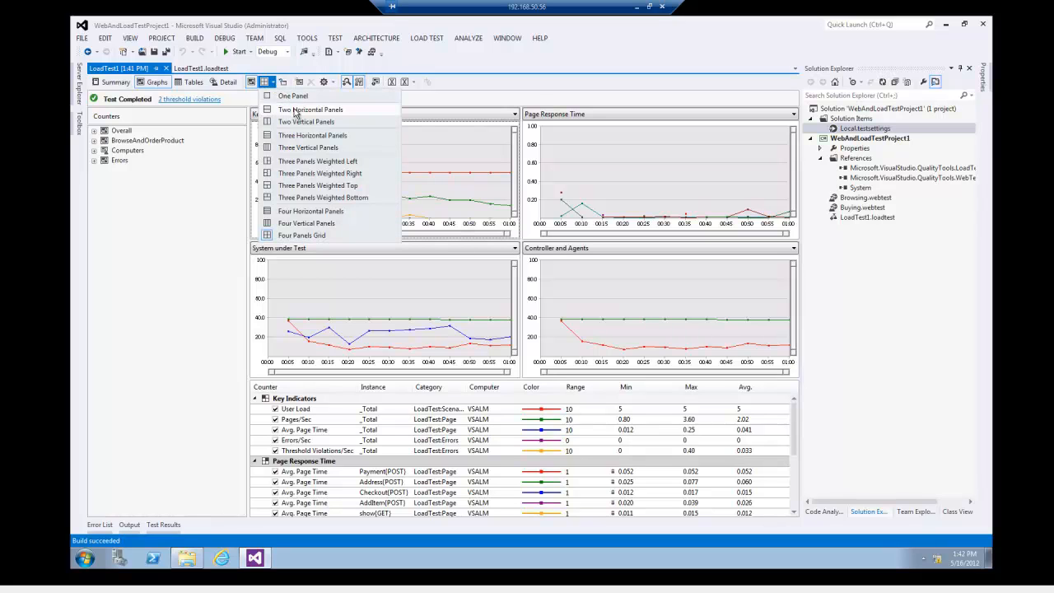
pyautogui.click(309, 109)
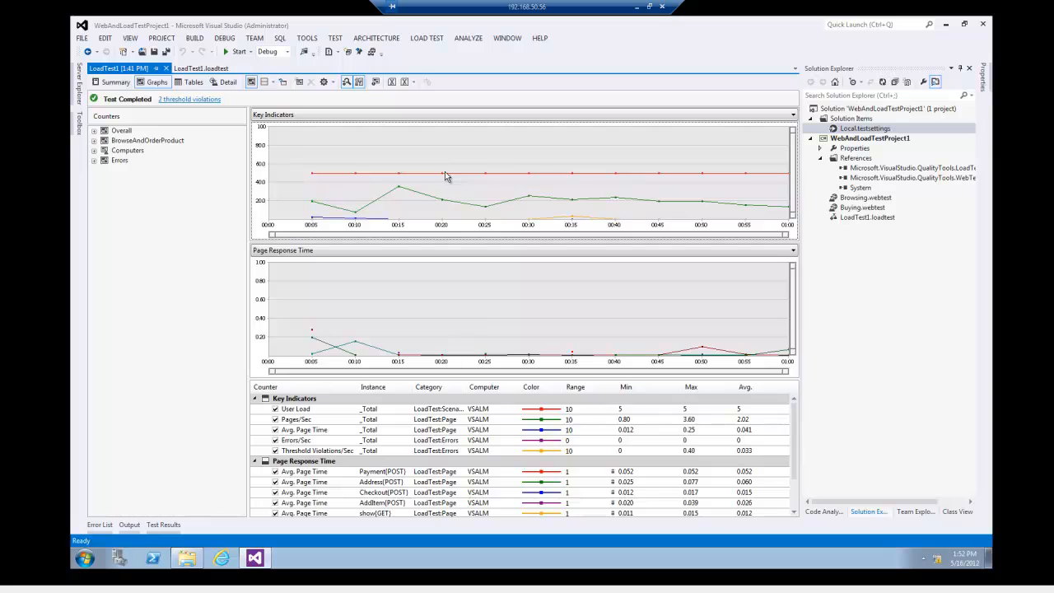
# - Highlight the User Load and Pages/Sec counters of Key Indicators, and add a custom graph named Data
pyautogui.click(444, 174)
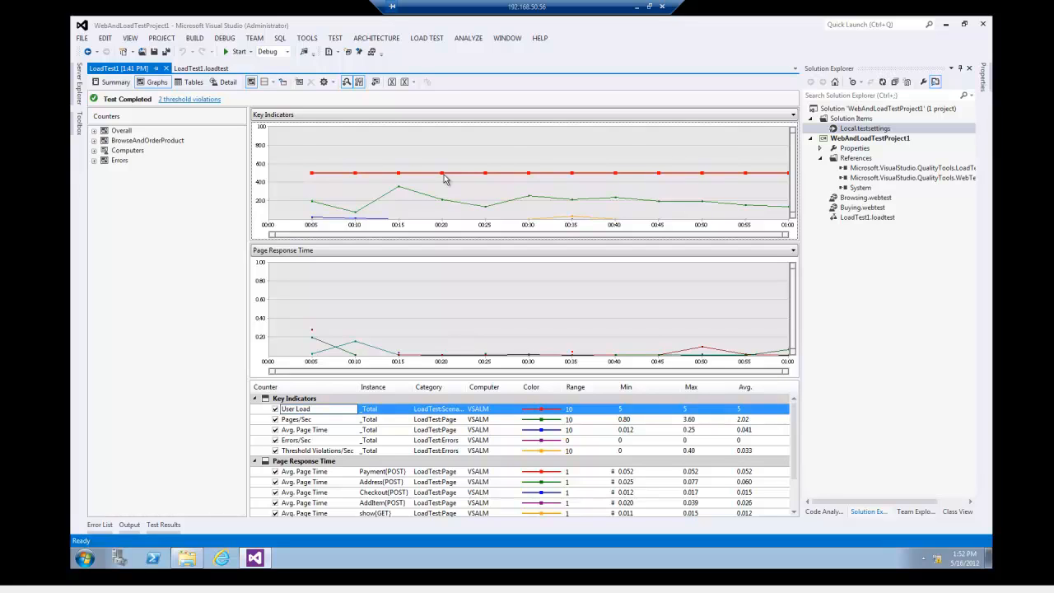
pyautogui.click(346, 422)
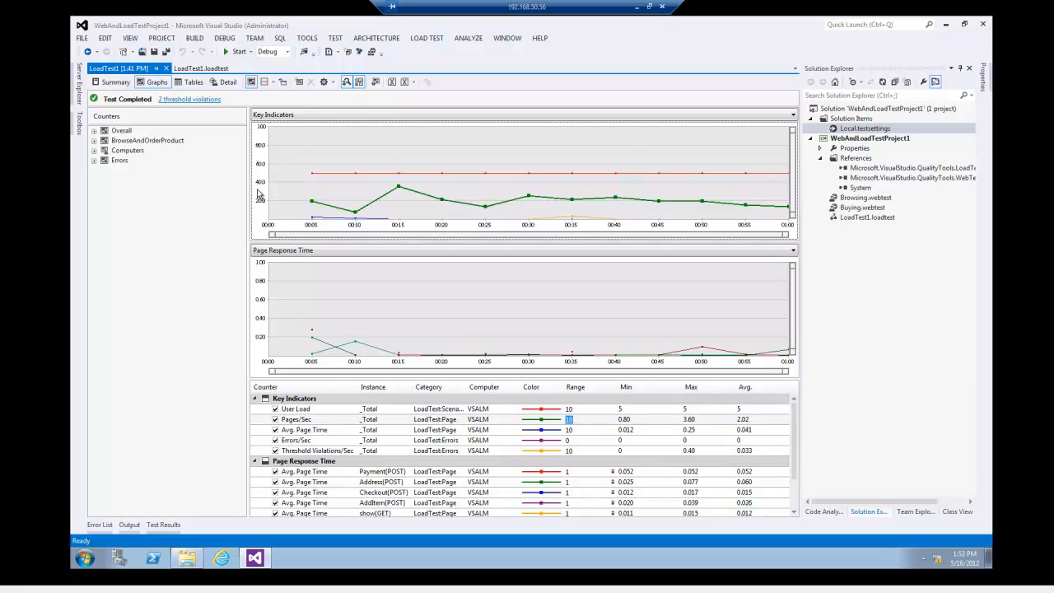
pyautogui.click(301, 85)
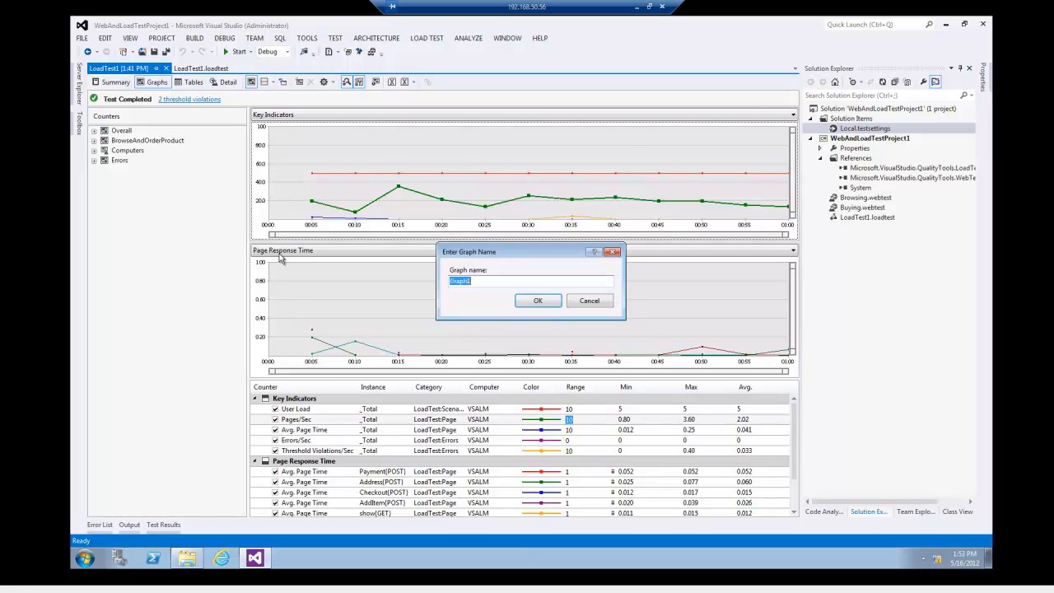
pyautogui.write('Dat')
pyautogui.press('Return')
# - Examine the counters available under Overall in the Page, Request, Scenario, Test and Transaction categories
pyautogui.click(94, 132)
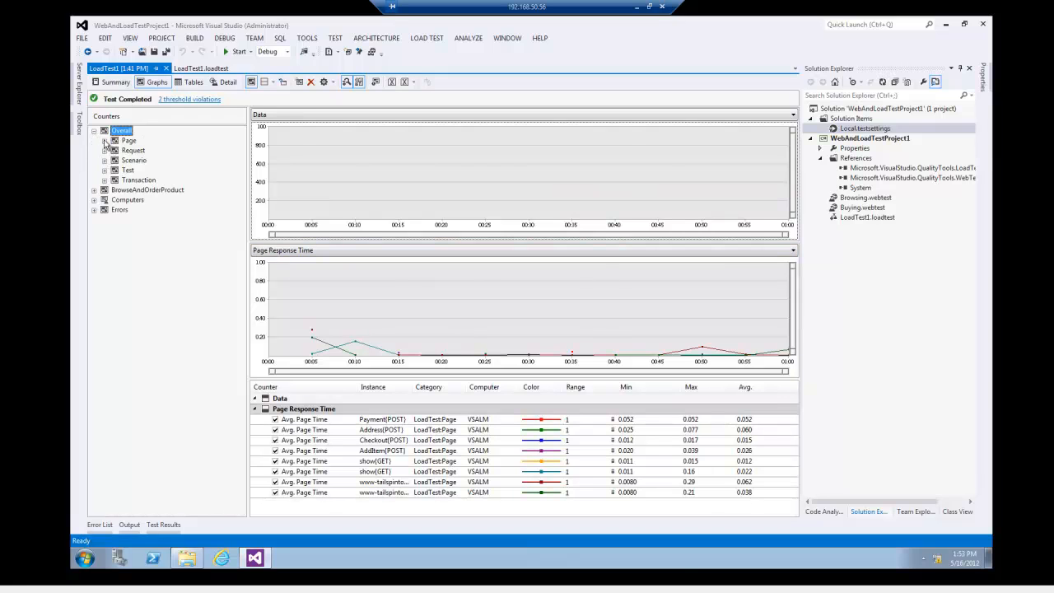
pyautogui.click(105, 141)
pyautogui.click(104, 141)
pyautogui.click(105, 150)
pyautogui.click(104, 151)
pyautogui.click(104, 160)
pyautogui.click(105, 160)
pyautogui.click(104, 170)
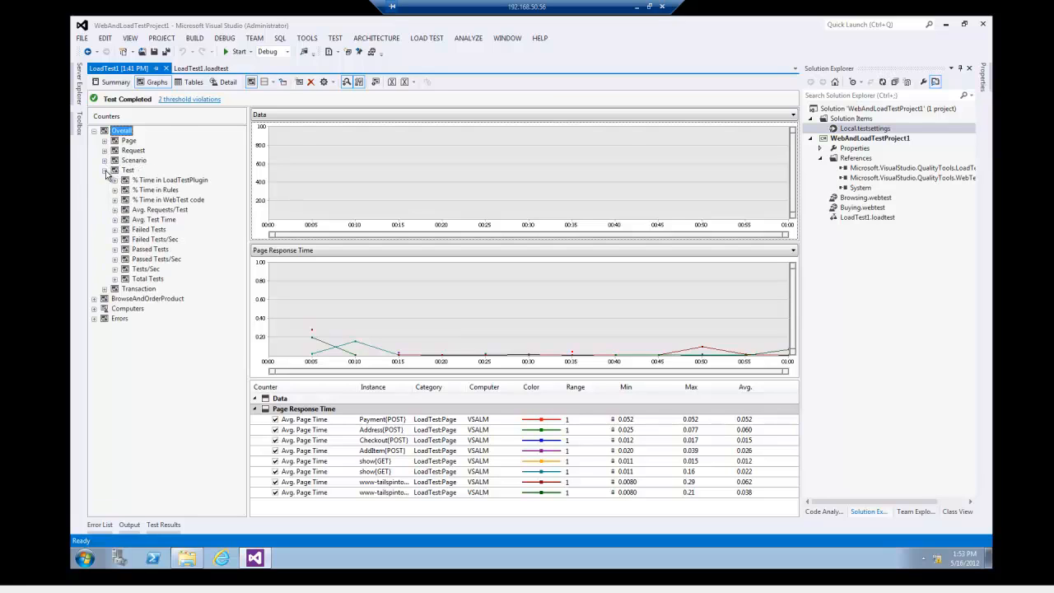
pyautogui.click(104, 170)
pyautogui.click(105, 181)
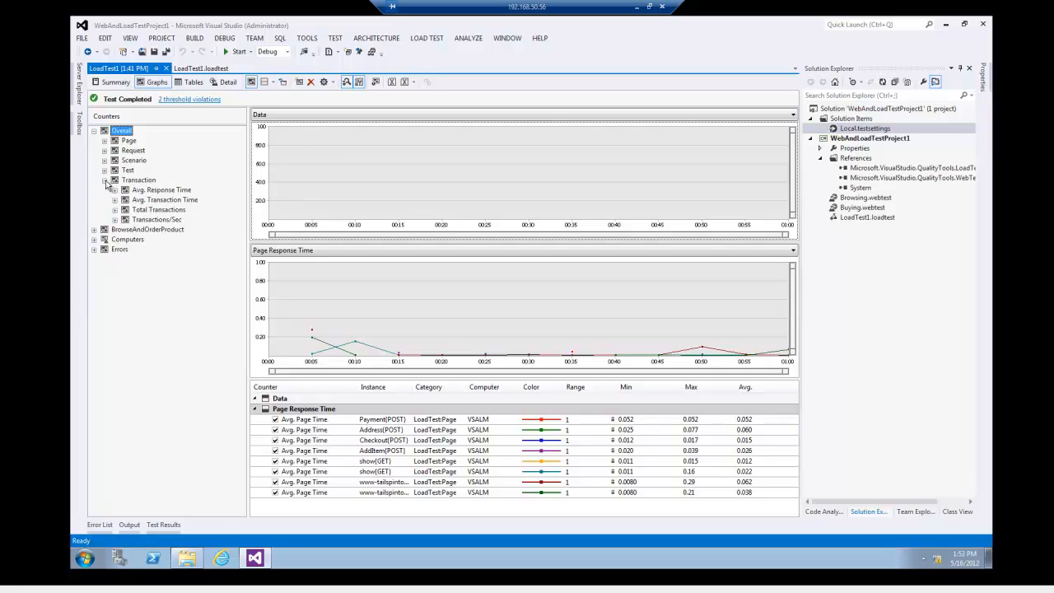
pyautogui.click(105, 181)
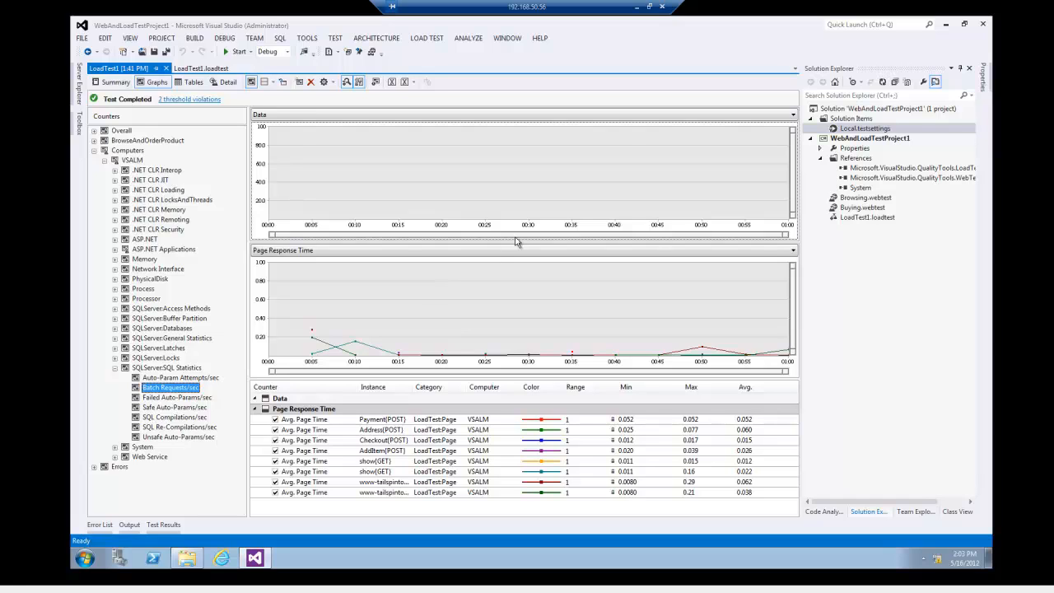
# - Run LoadTest1 again, accepting the deletion of older test results, and choose the graph for the upper panel during the run
pyautogui.click(202, 69)
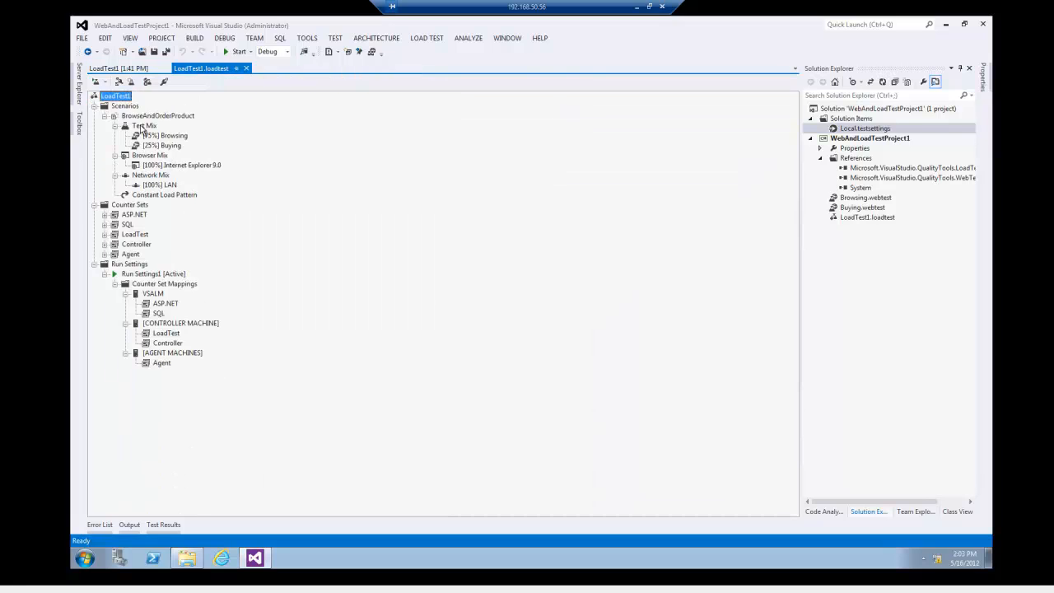
pyautogui.click(96, 82)
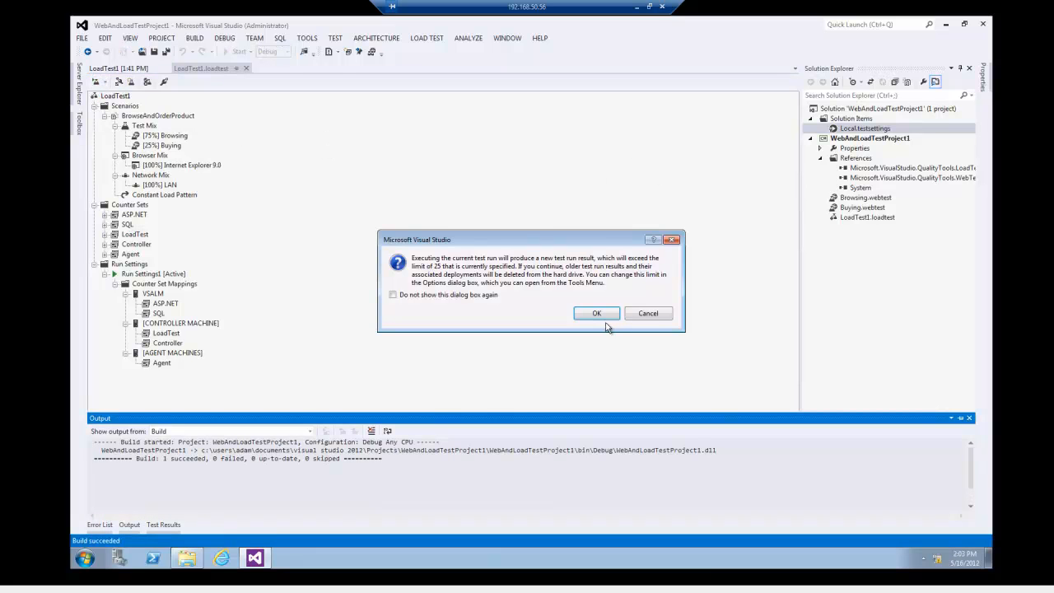
pyautogui.click(597, 312)
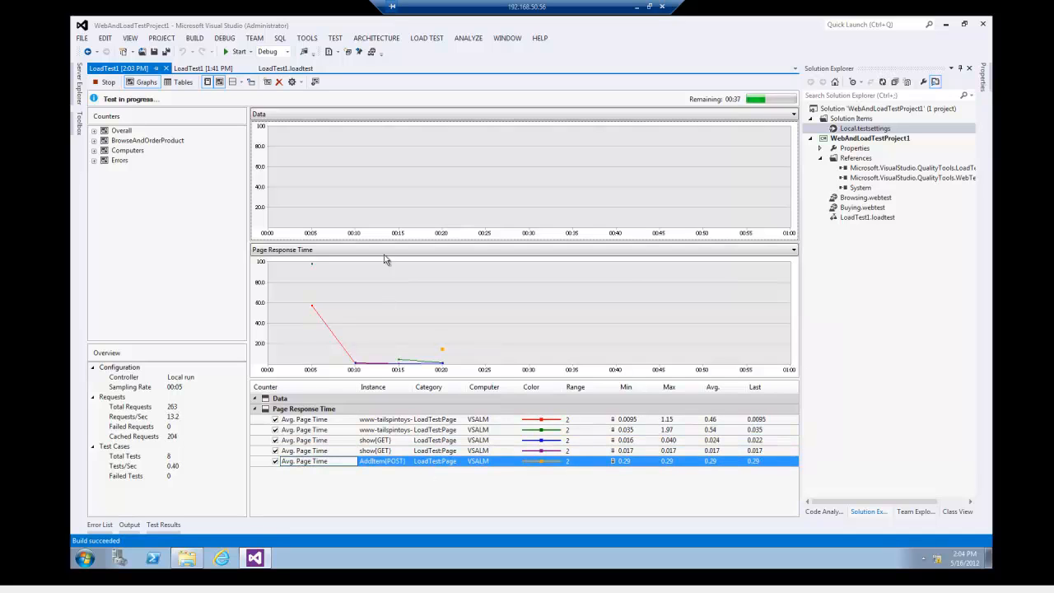
pyautogui.click(373, 116)
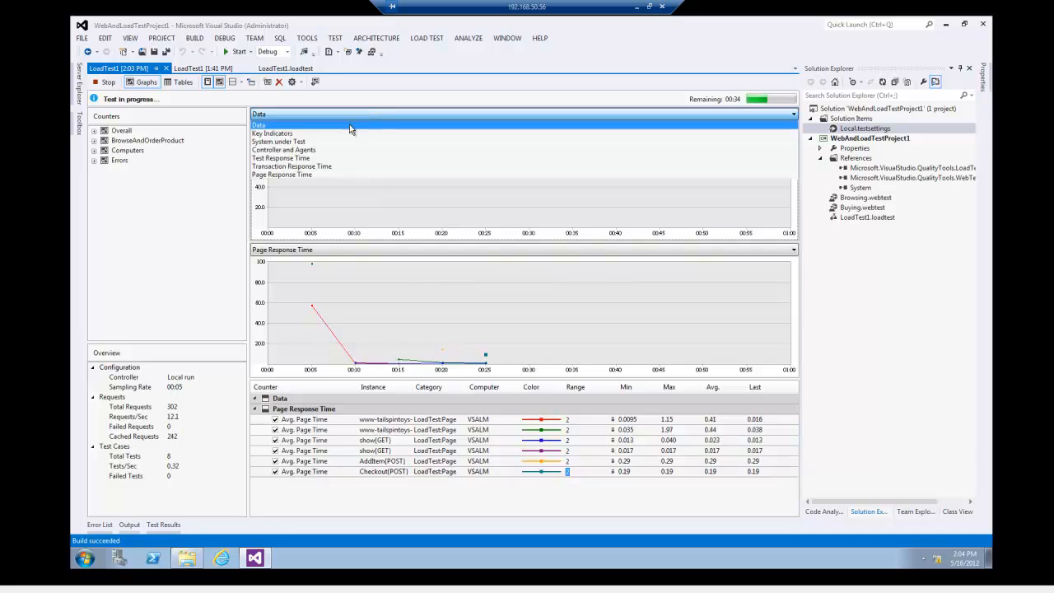
pyautogui.click(345, 130)
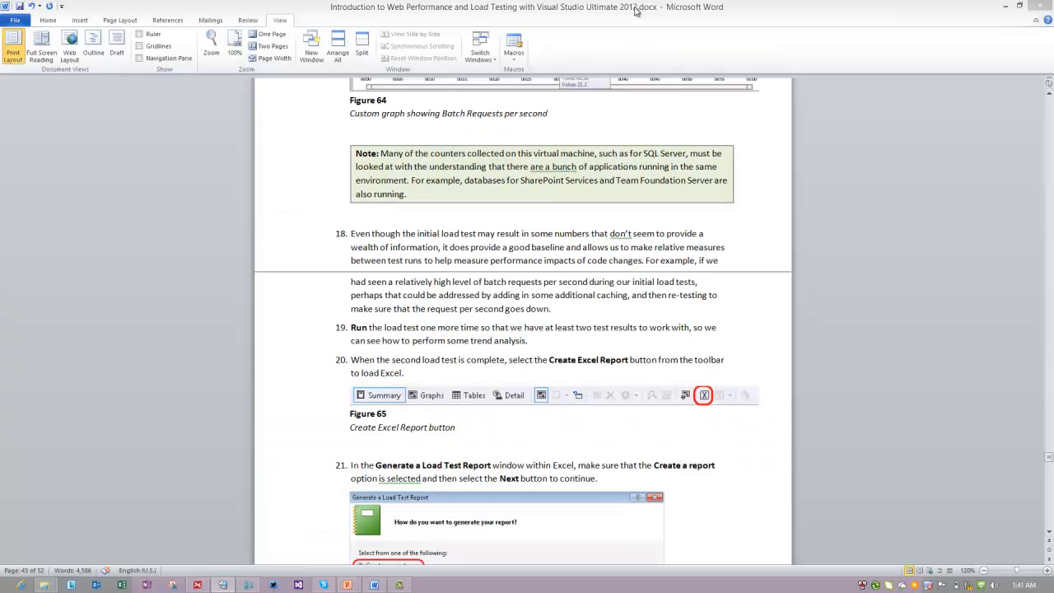
# - Read the lab manual's instructions in Word on creating an Excel report, and return to the remote Visual Studio session
pyautogui.click(636, 6)
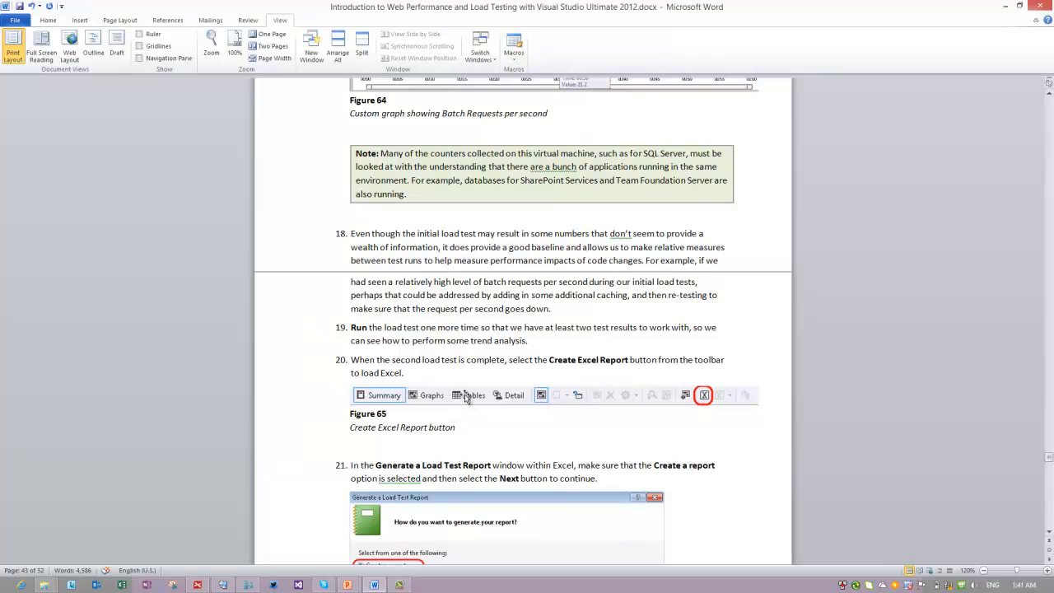
pyautogui.scroll(-4, 470, 395)
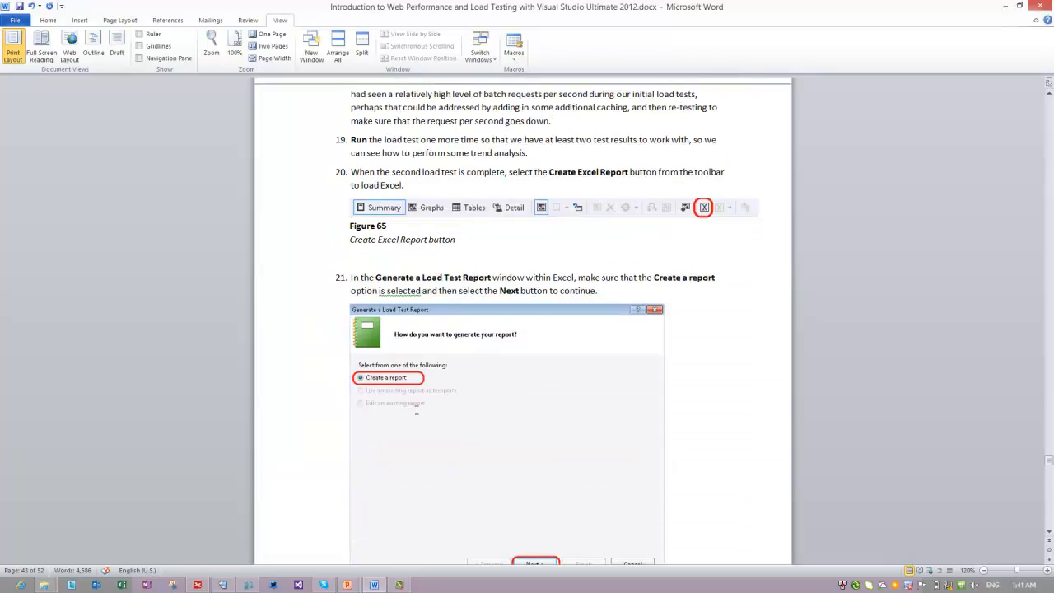
pyautogui.click(399, 584)
pyautogui.click(922, 152)
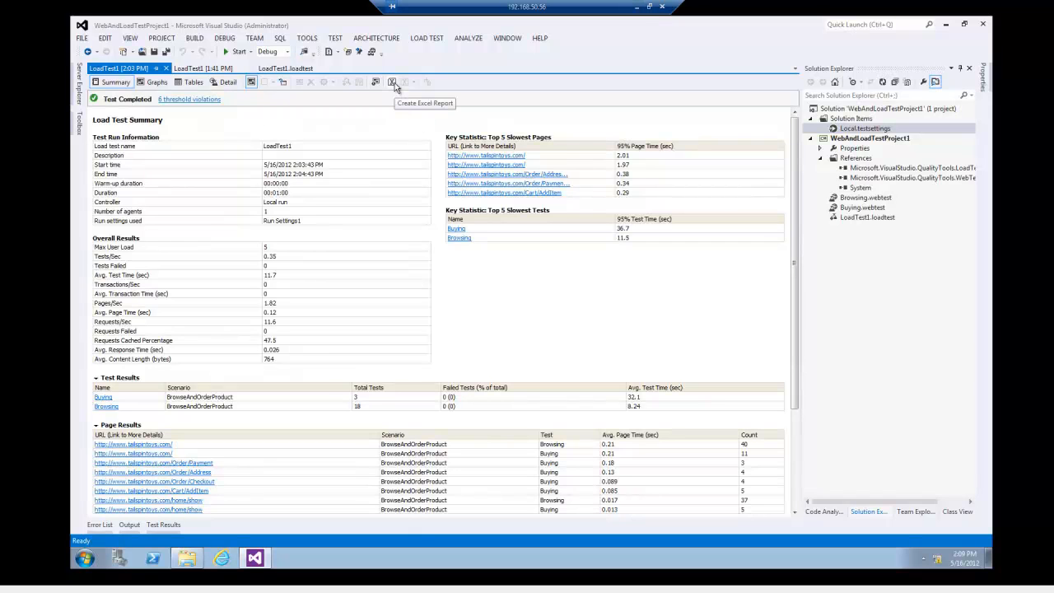
# - Start a new Excel report of type Trend for LoadTest1 and name it TrendReport
pyautogui.click(394, 85)
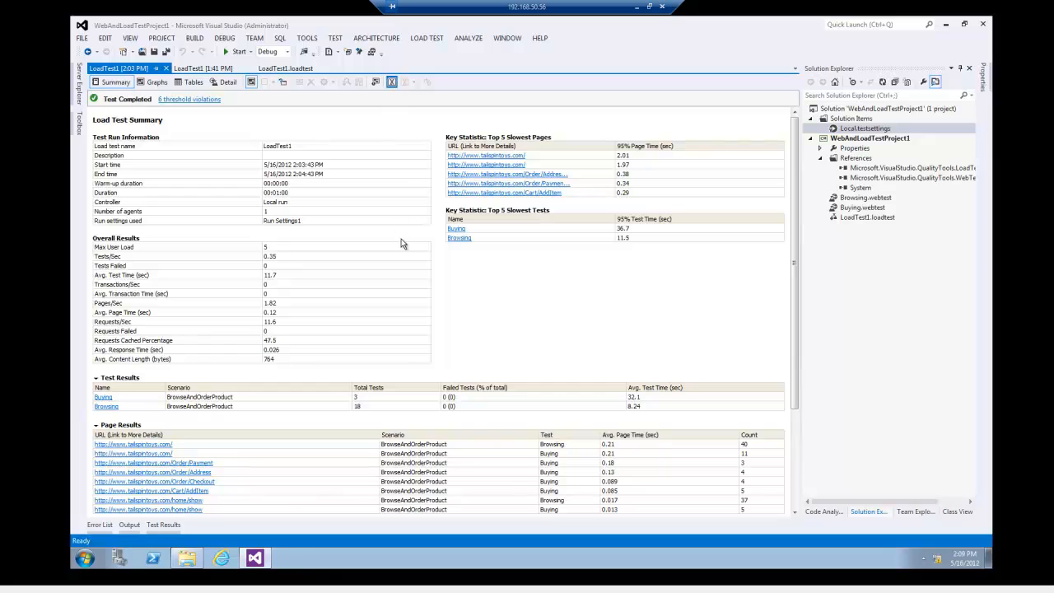
pyautogui.click(290, 559)
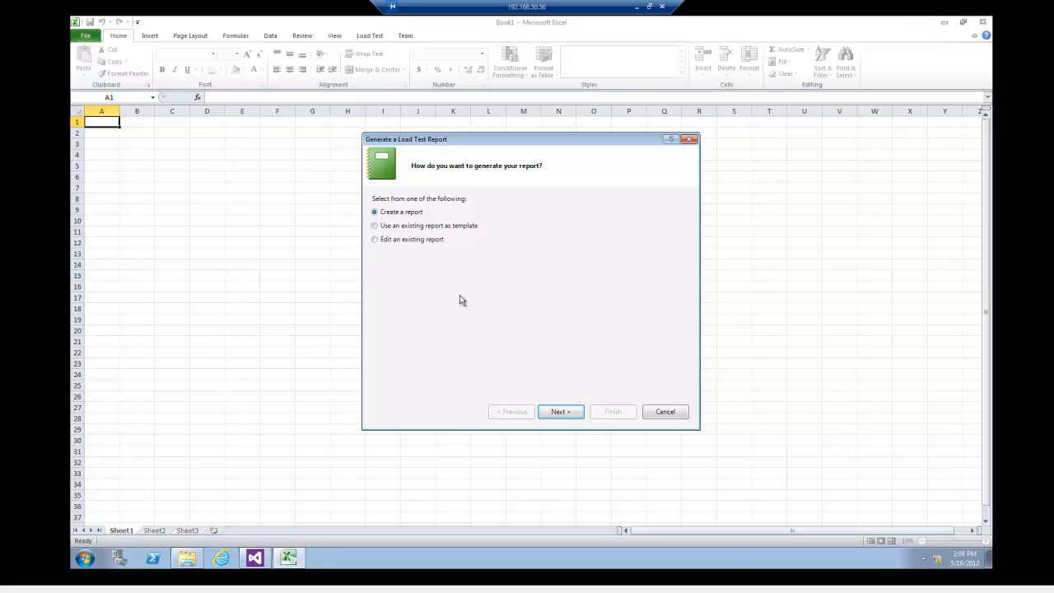
pyautogui.click(567, 414)
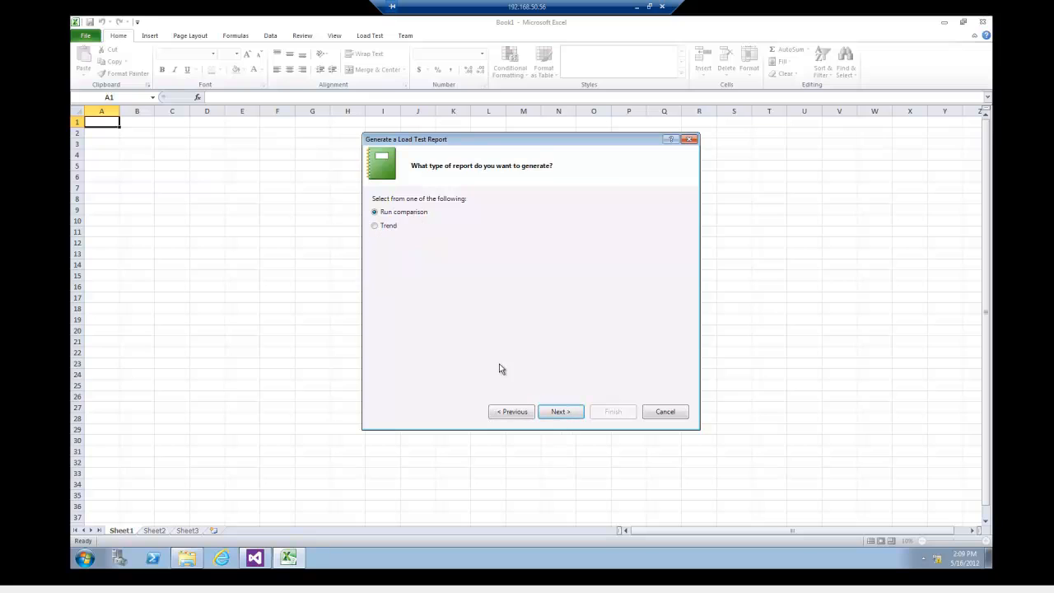
pyautogui.click(375, 227)
pyautogui.click(555, 411)
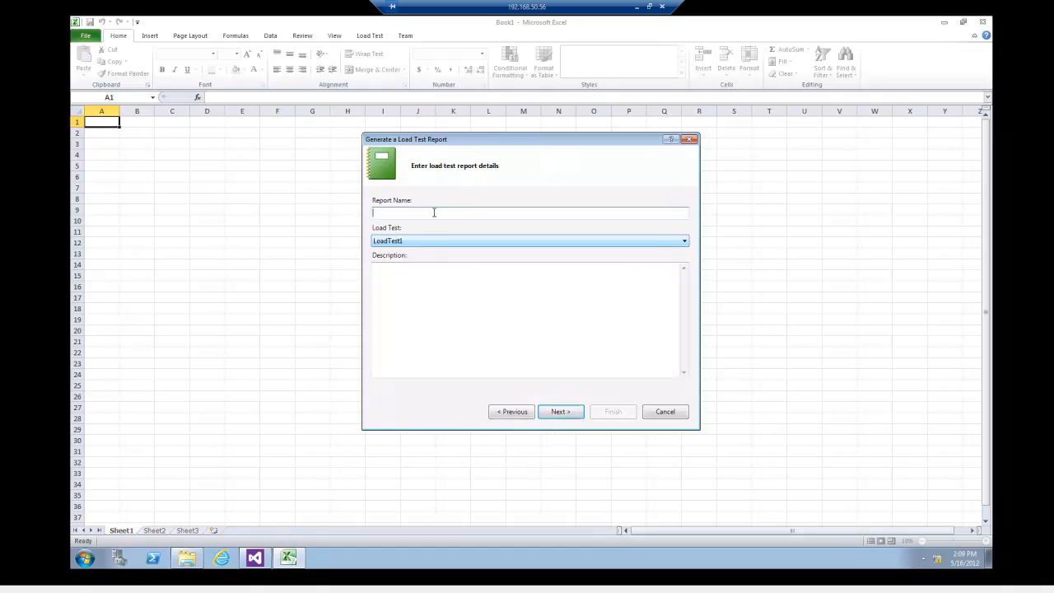
pyautogui.write('TrendReport')
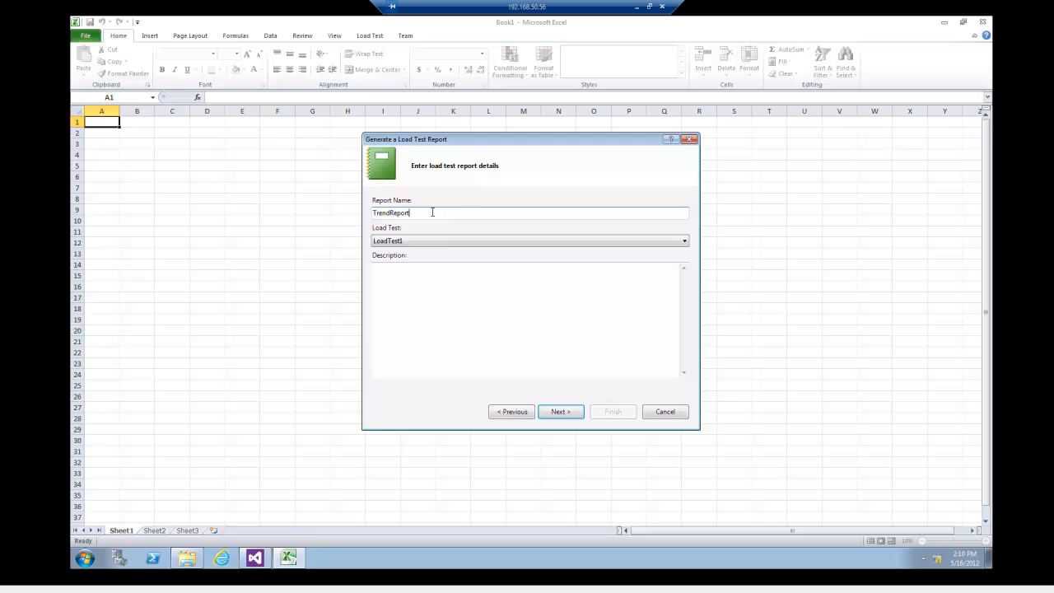
pyautogui.click(554, 414)
# - Include only the 5/16/2012 runs from 2:03 and 1:41 in the trend report
pyautogui.click(378, 237)
pyautogui.click(378, 247)
pyautogui.click(378, 258)
pyautogui.click(378, 268)
pyautogui.click(378, 278)
pyautogui.click(377, 289)
pyautogui.click(378, 300)
pyautogui.click(378, 309)
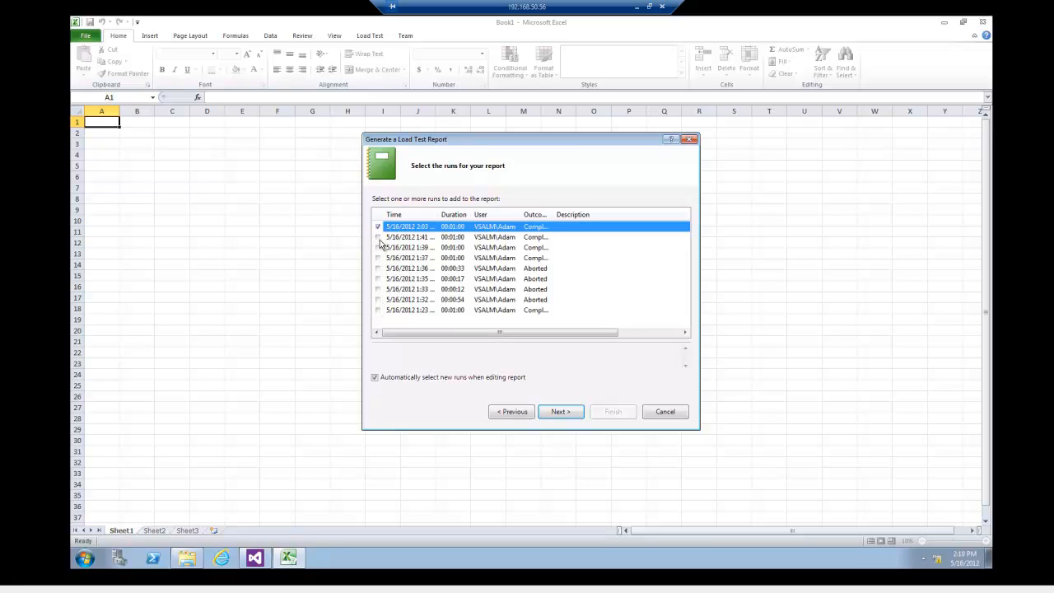
pyautogui.click(569, 416)
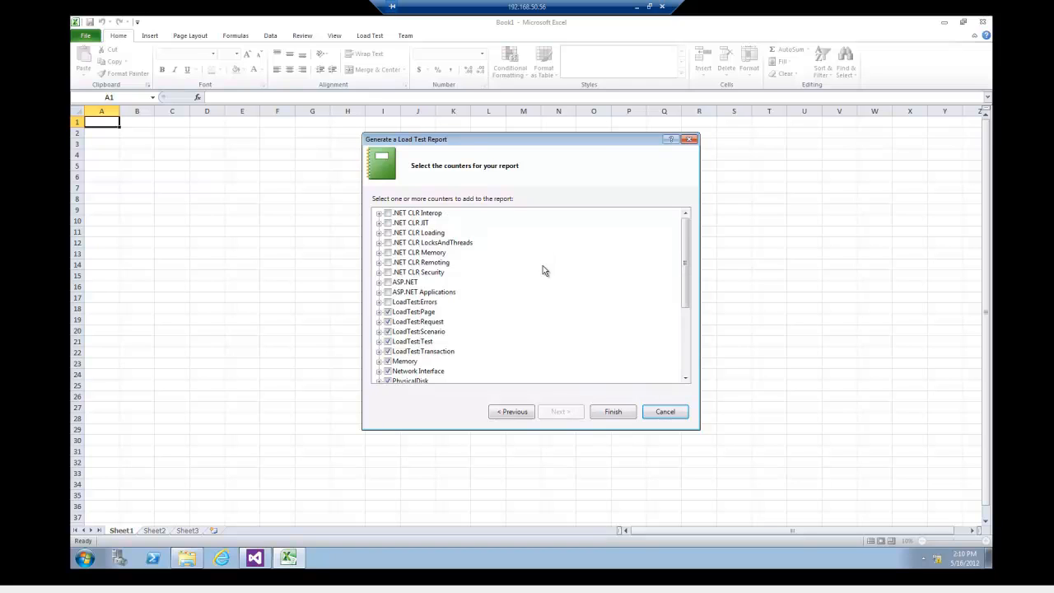
# - Add the Batch Requests/sec counter from SQLServer:SQL Statistics to the selected counters and generate the report
pyautogui.moveTo(688, 239); pyautogui.dragTo(683, 353)
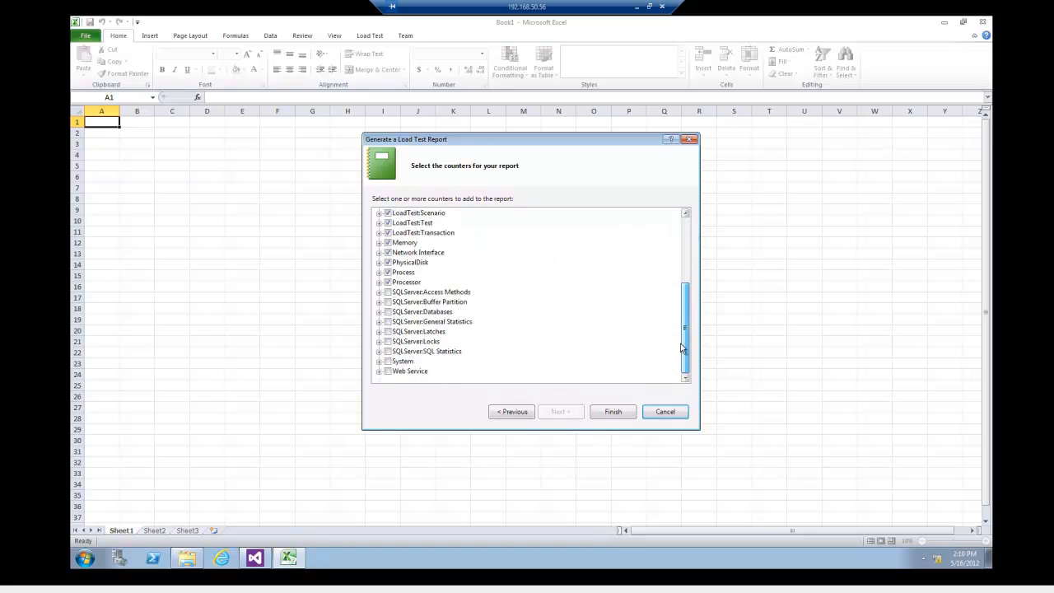
pyautogui.click(379, 351)
pyautogui.click(398, 322)
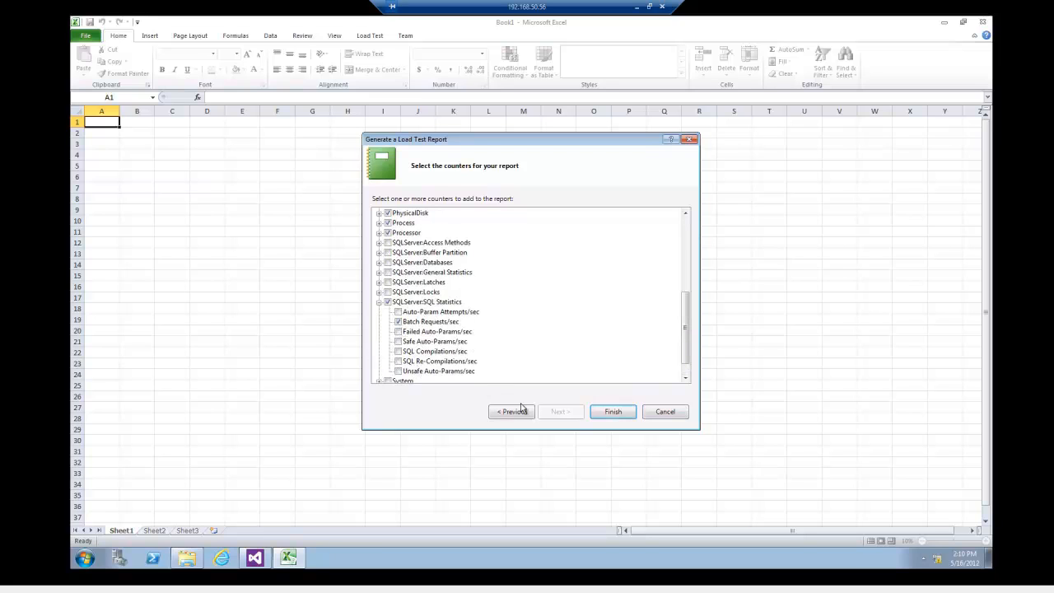
pyautogui.click(609, 416)
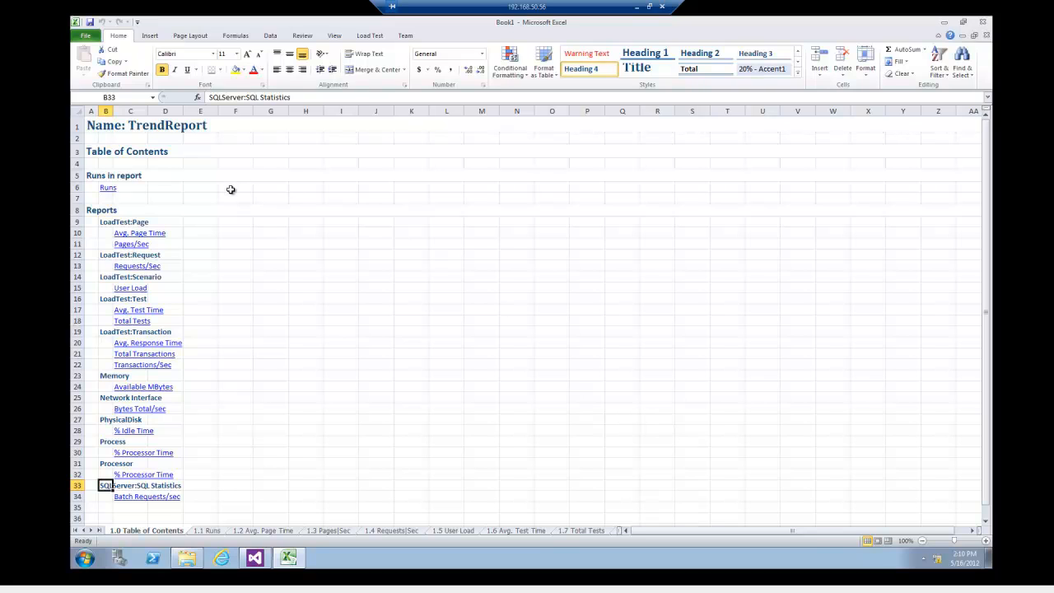
# - Review the Batch Requests/sec trend chart and go back to the report's table of contents
pyautogui.scroll(-2, 189, 333)
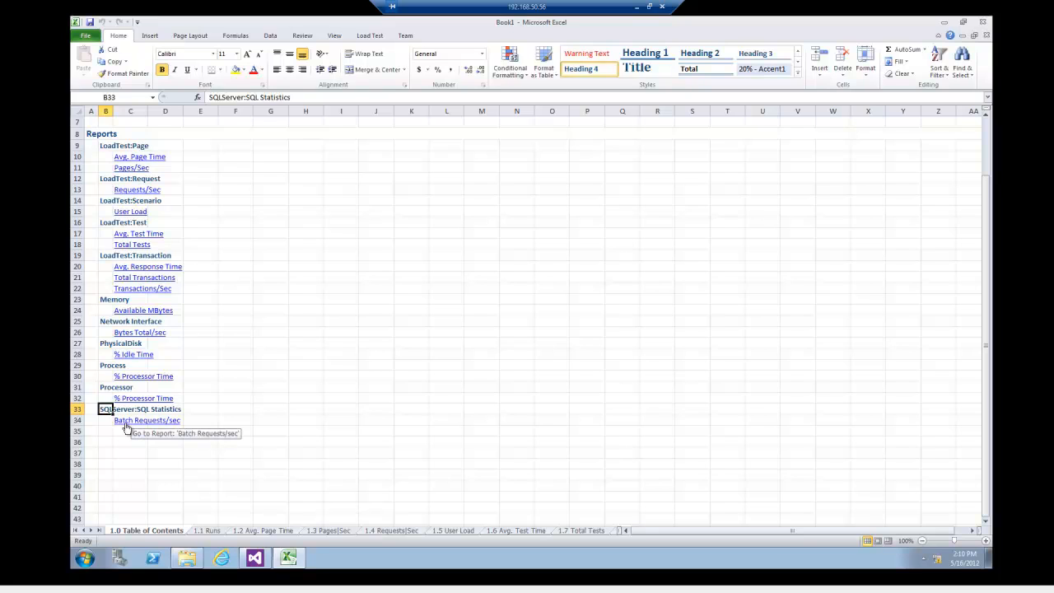
pyautogui.click(126, 422)
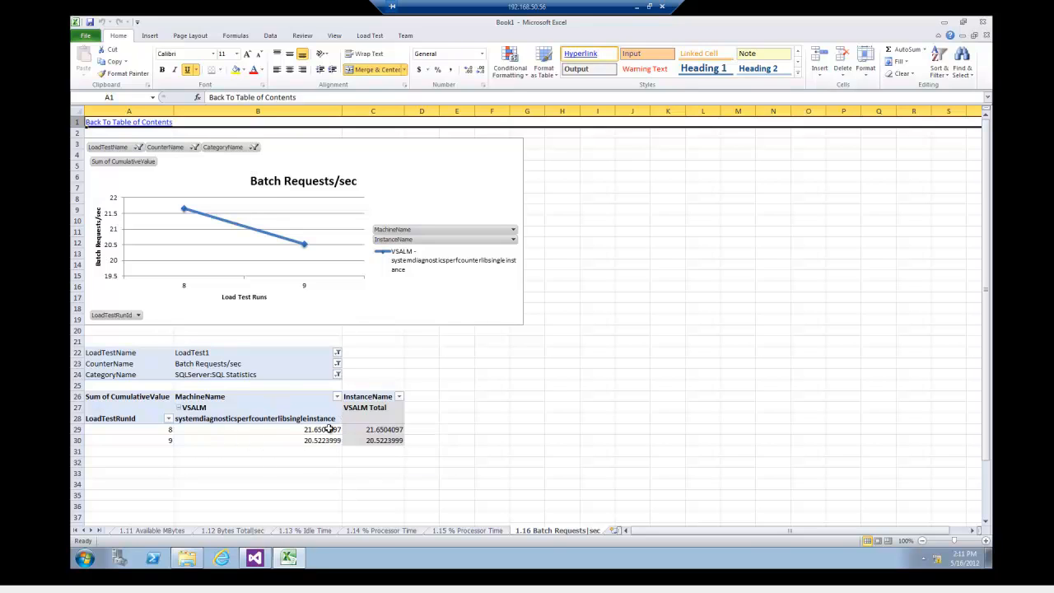
pyautogui.click(136, 123)
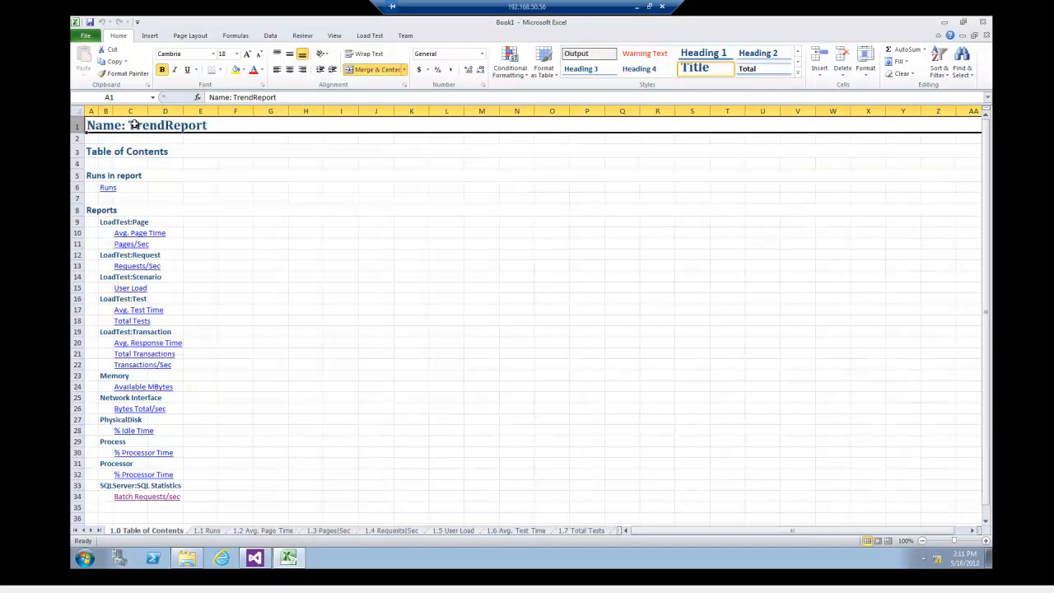
# - Review the Avg. Page Time chart and its data table, and return to the table of contents
pyautogui.click(144, 234)
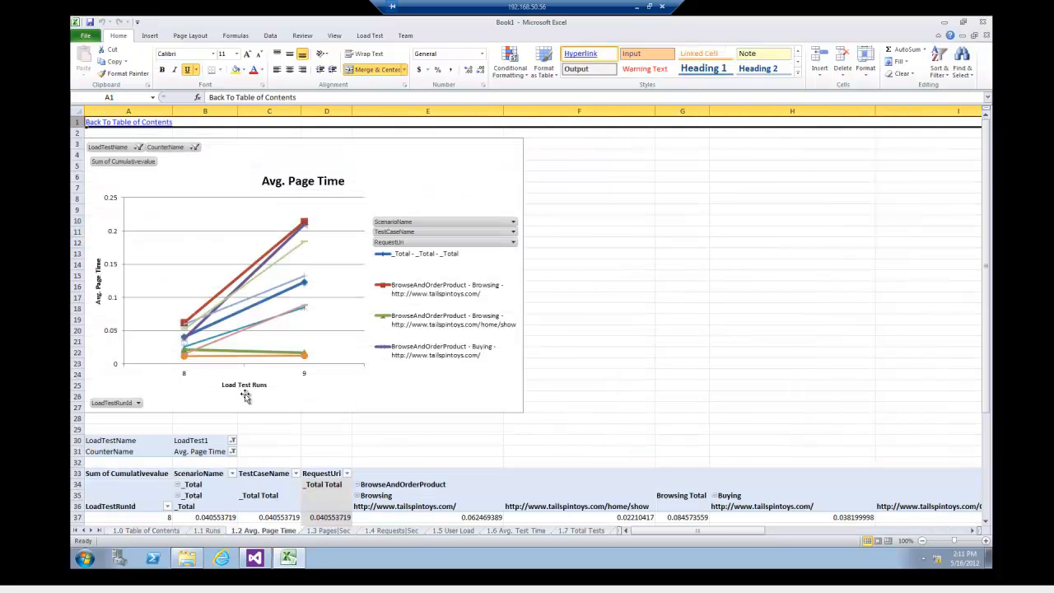
pyautogui.scroll(-2, 288, 380)
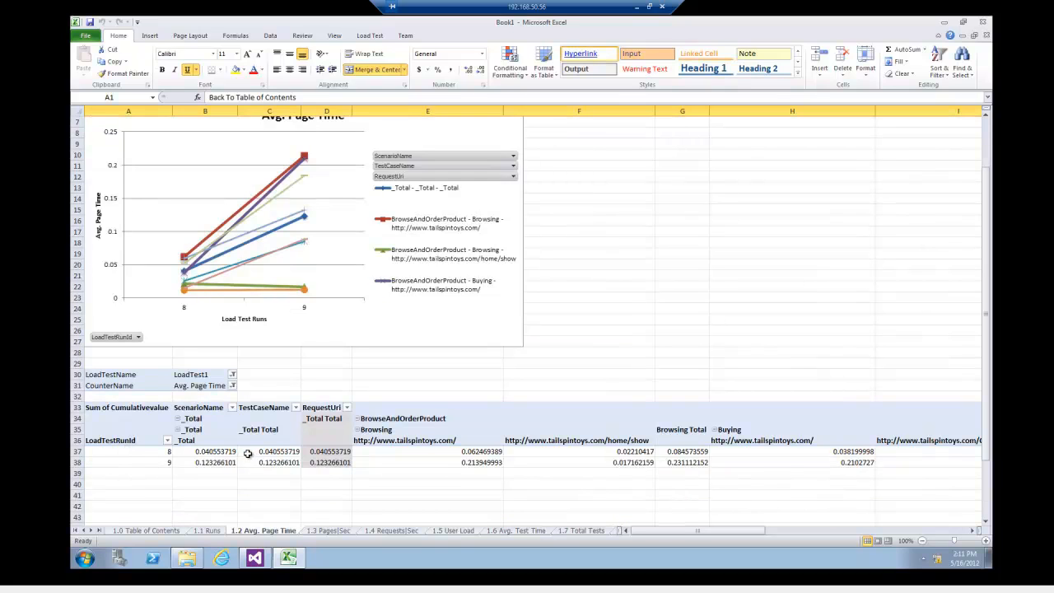
pyautogui.moveTo(372, 461)
pyautogui.scroll(2, 247, 280)
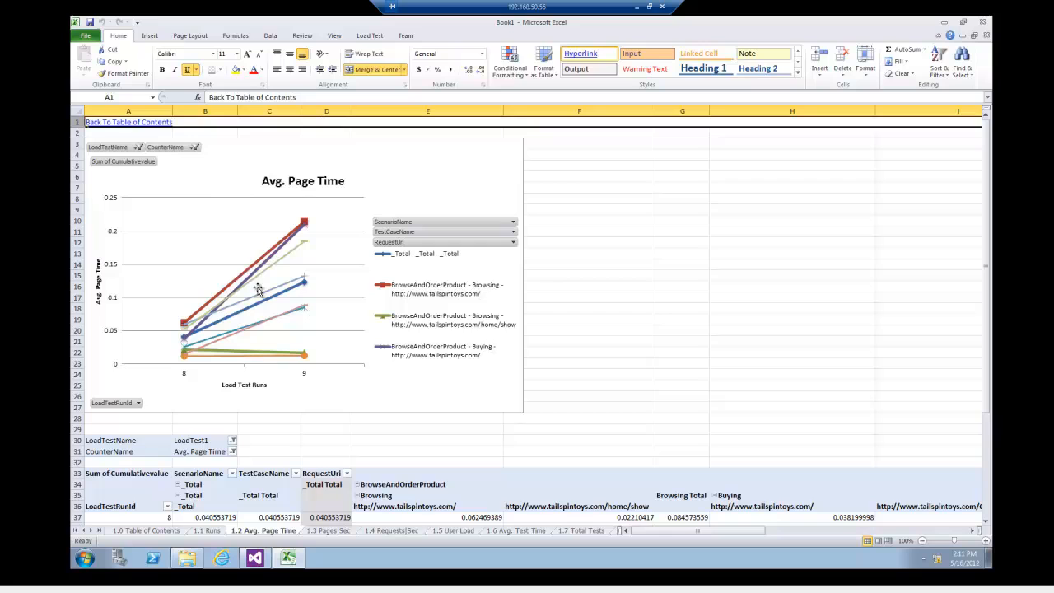
pyautogui.click(143, 123)
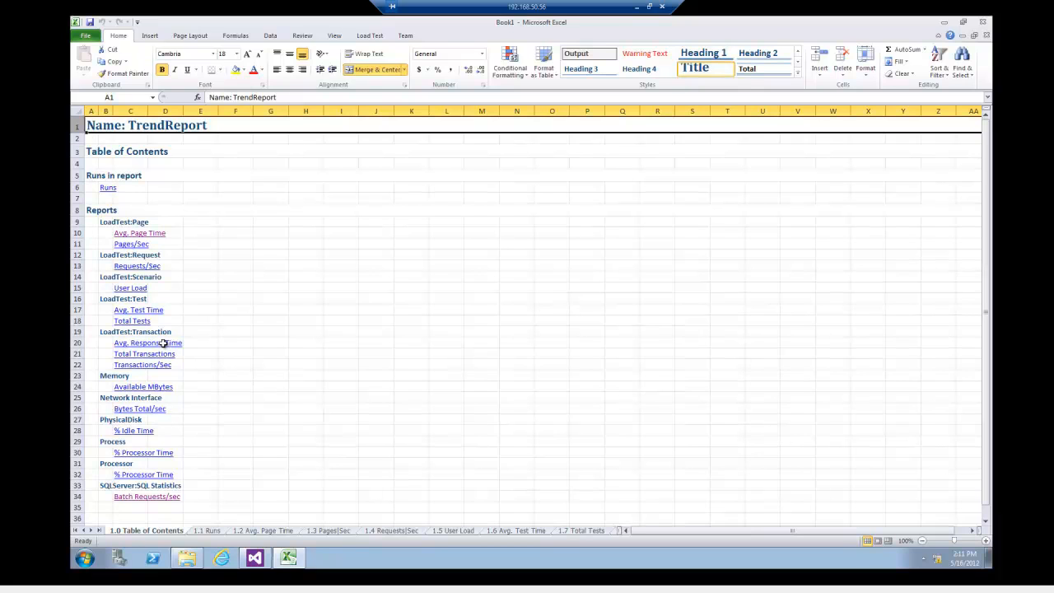
# - View the Avg. Response Time report and close the Excel workbook without saving it
pyautogui.click(159, 345)
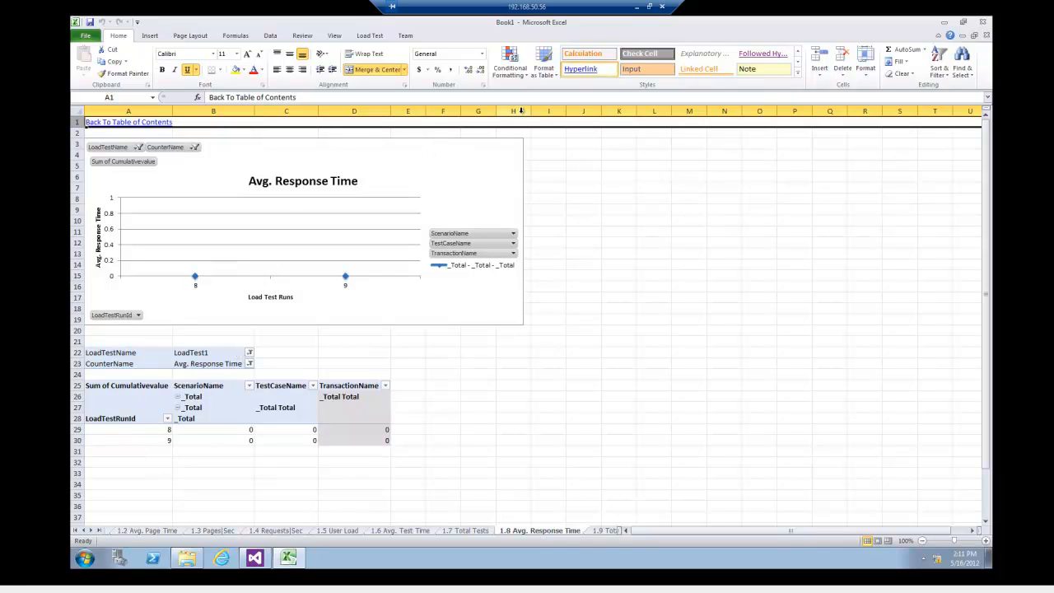
pyautogui.click(981, 26)
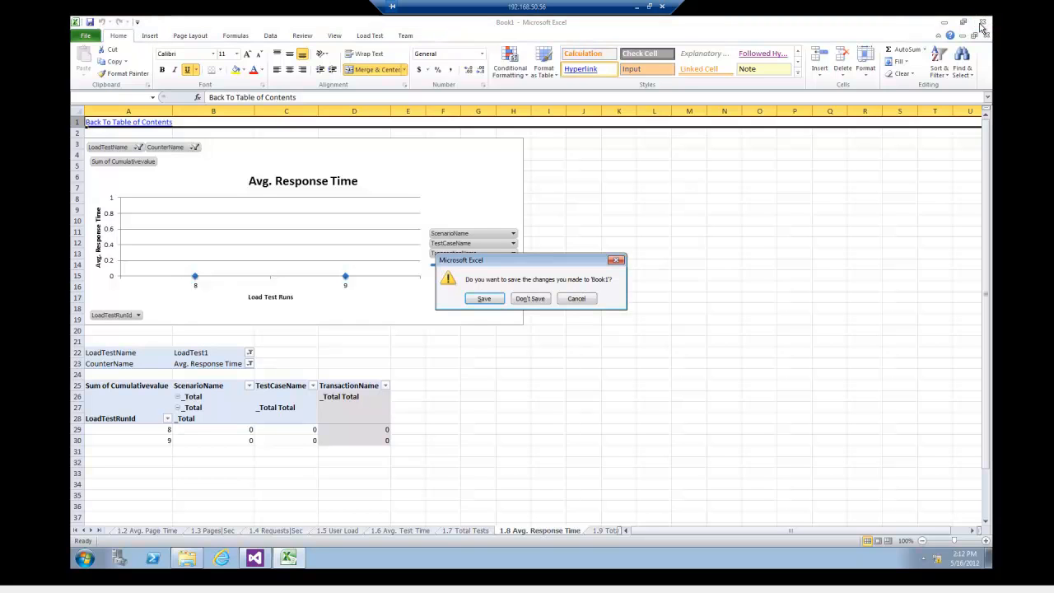
pyautogui.click(536, 301)
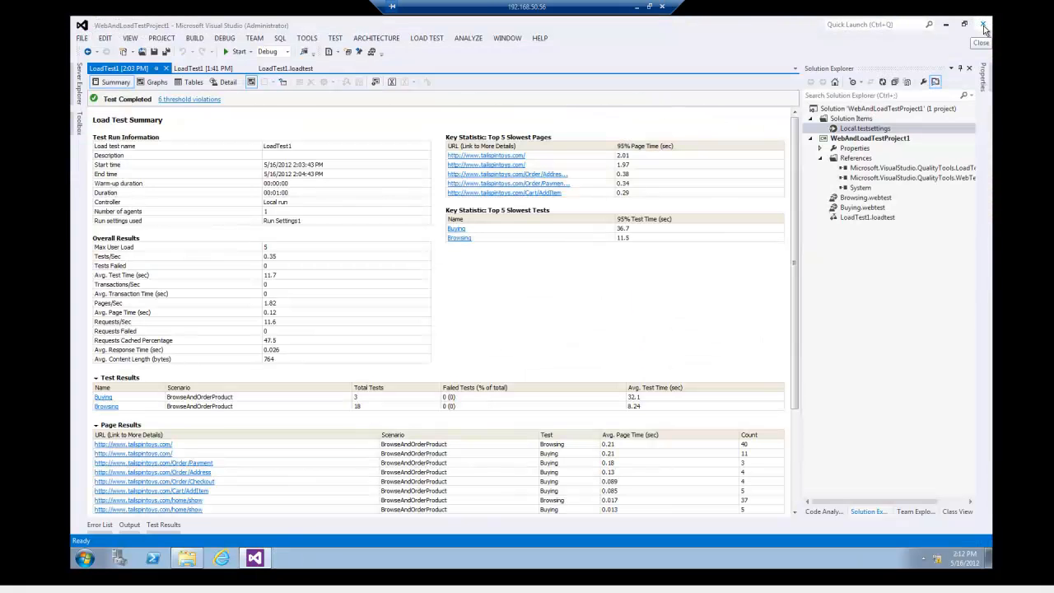